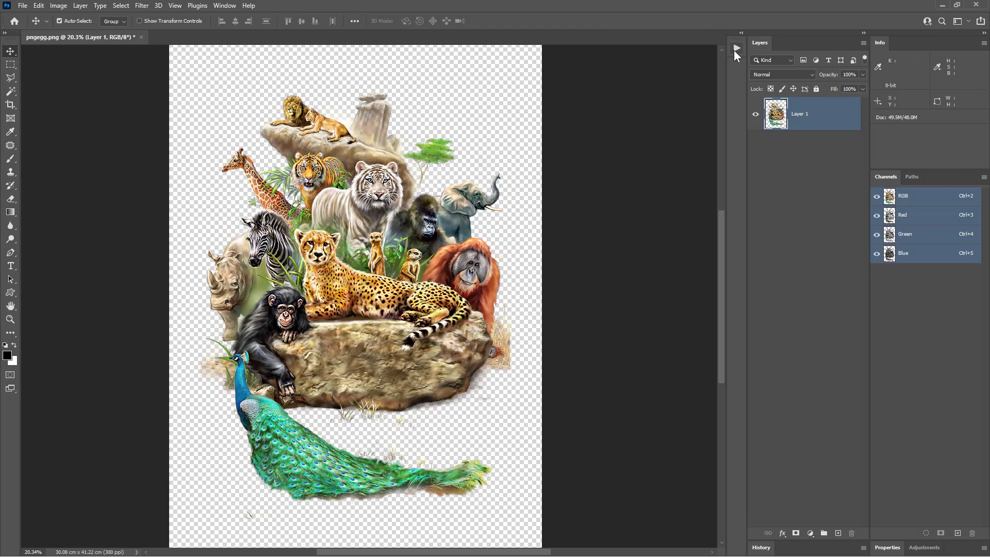
Show the Actions panel and scroll to the LCS CMYK halftone steps 1–4 action set
left_click(737, 48)
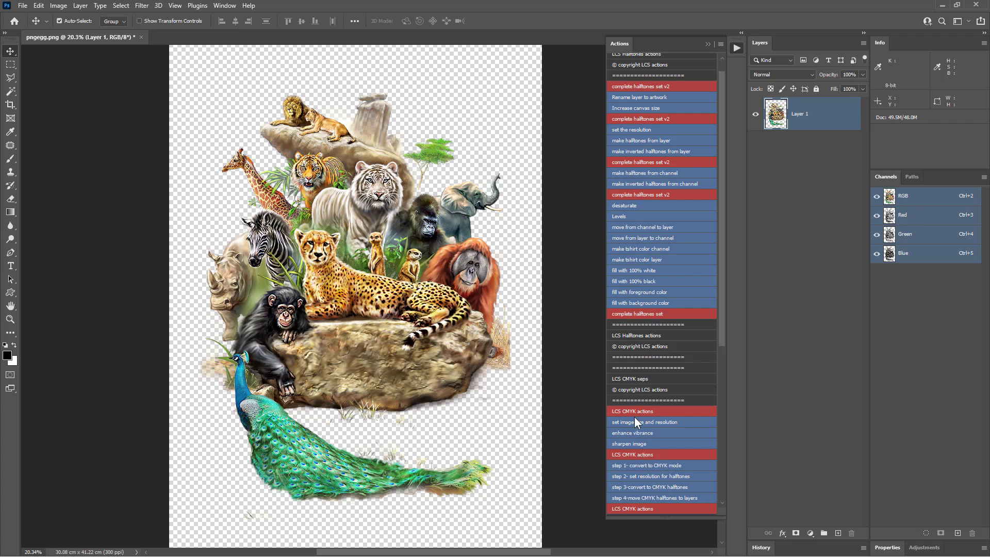
scroll(624, 411, "down", 2)
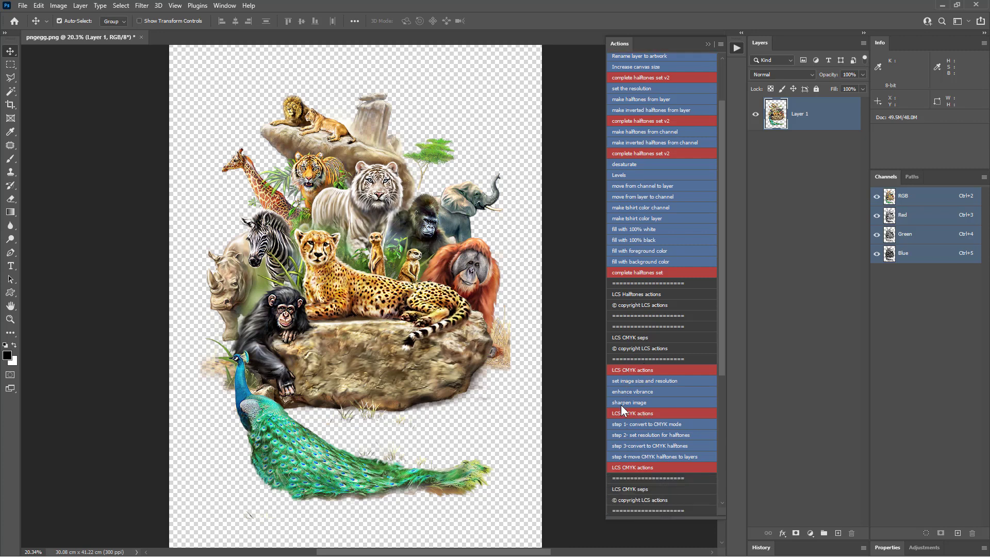
scroll(623, 411, "down", 1)
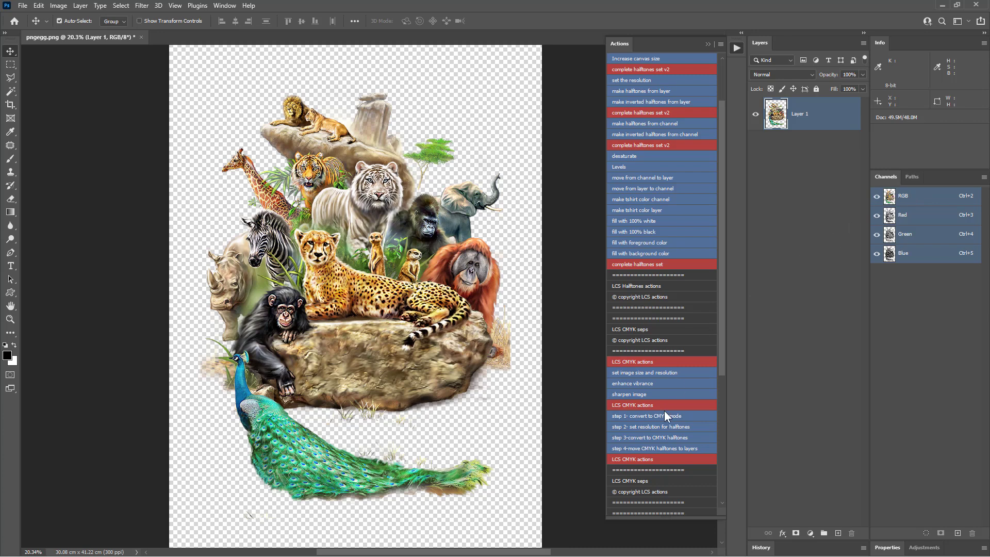
Convert to CMYK with Don't Merge, then duplicate the Black channel as Black copy and select it
left_click(664, 414)
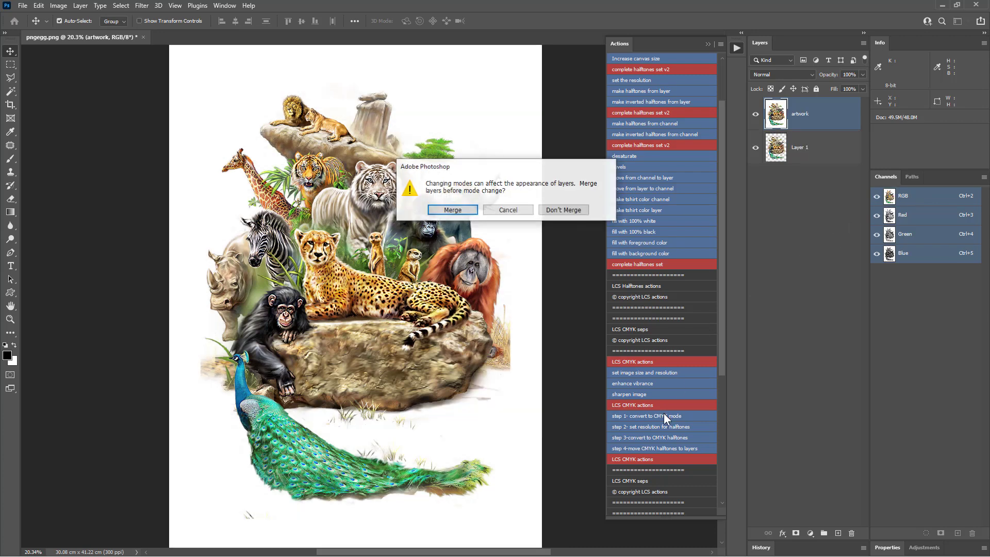
left_click(564, 210)
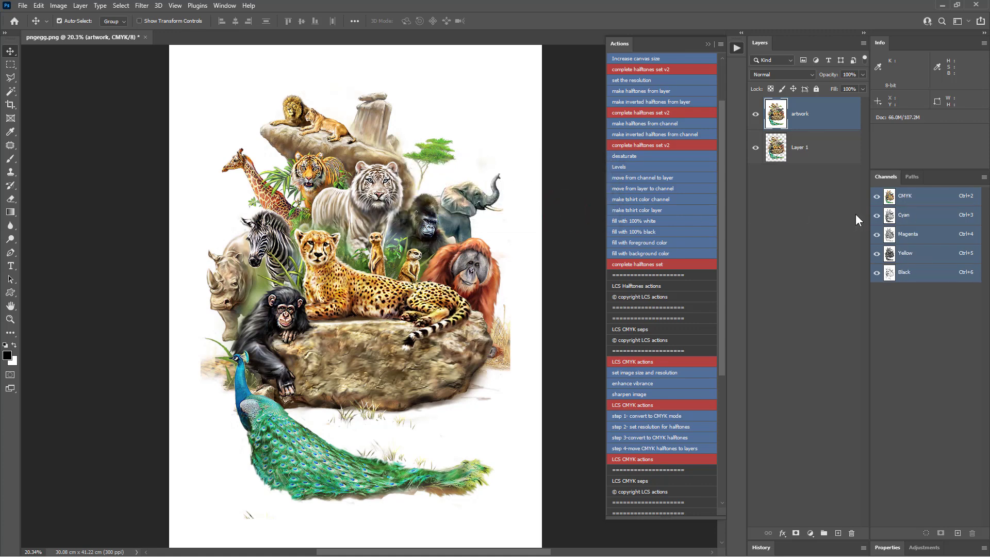
left_click(930, 277)
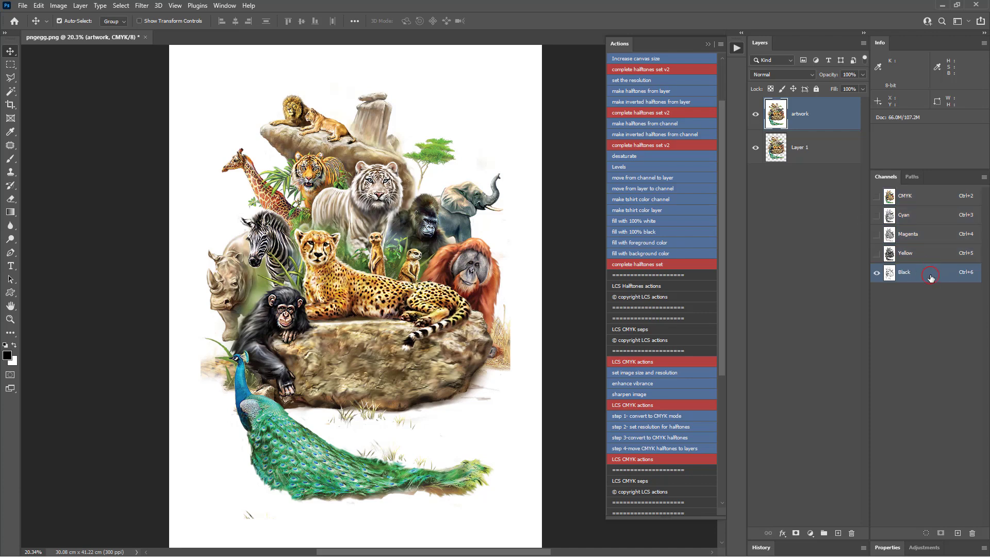
right_click(931, 276)
left_click(941, 283)
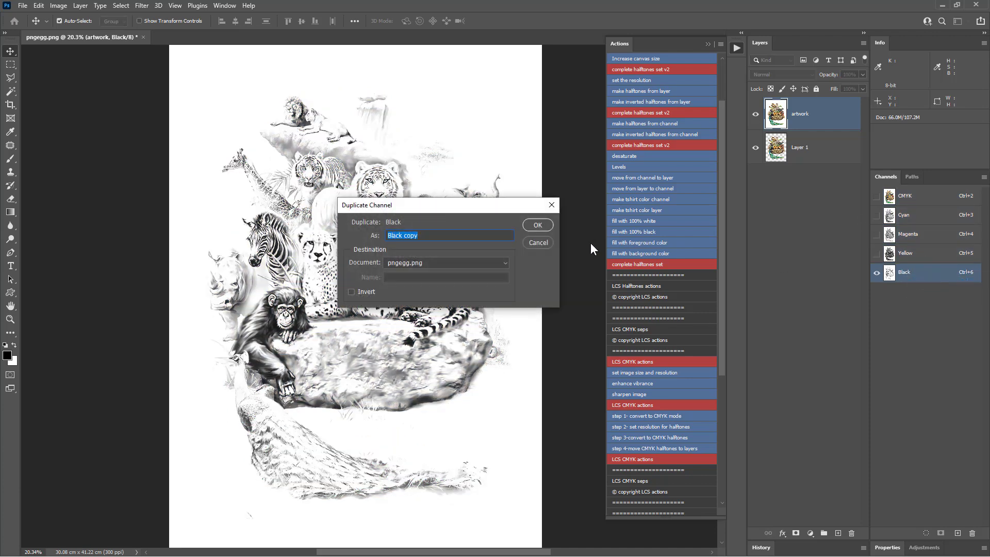
left_click(544, 223)
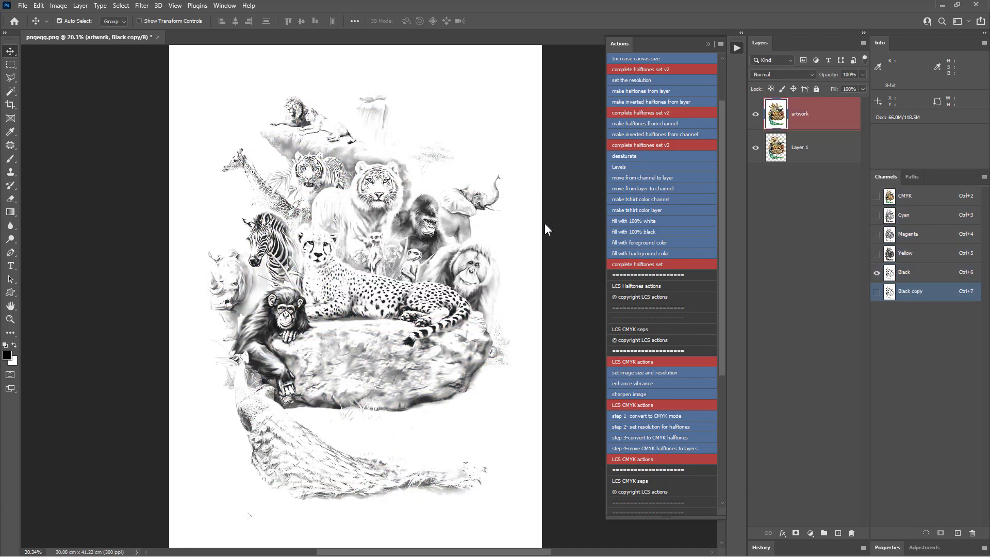
left_click(912, 254)
left_click(923, 286)
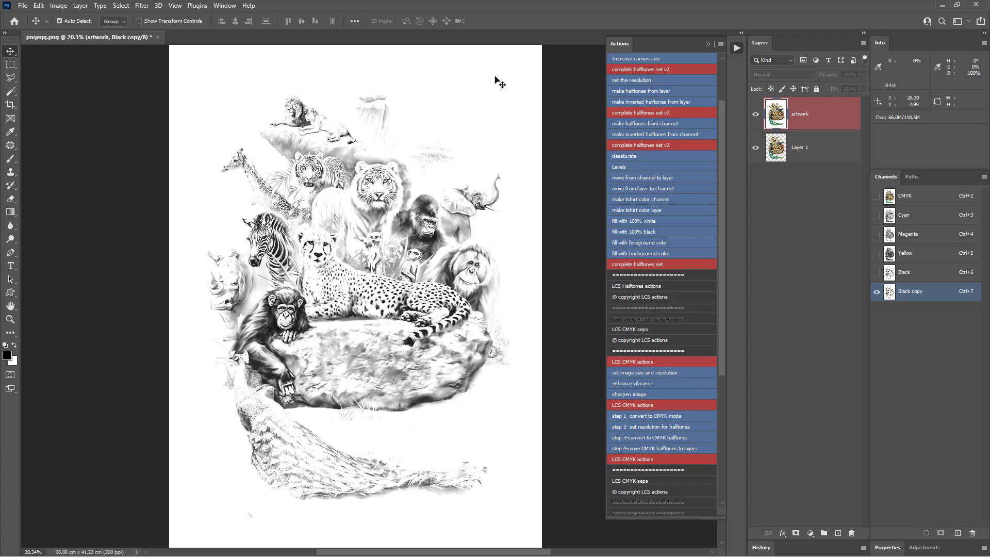
Load Layer 1's outline as a selection, invert it within Black copy, then deselect
left_click(779, 150, "ctrl")
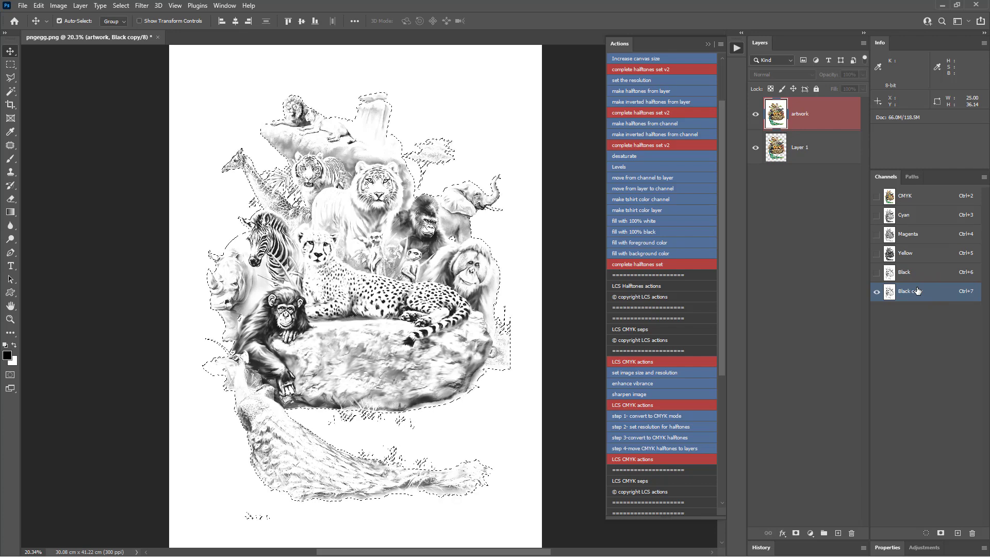
key("ctrl+l")
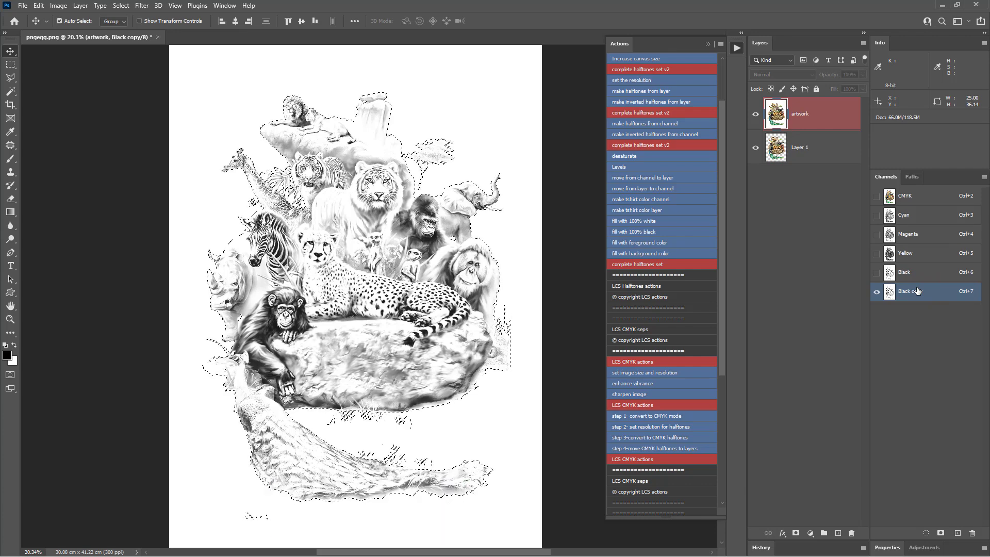
key("ctrl+i")
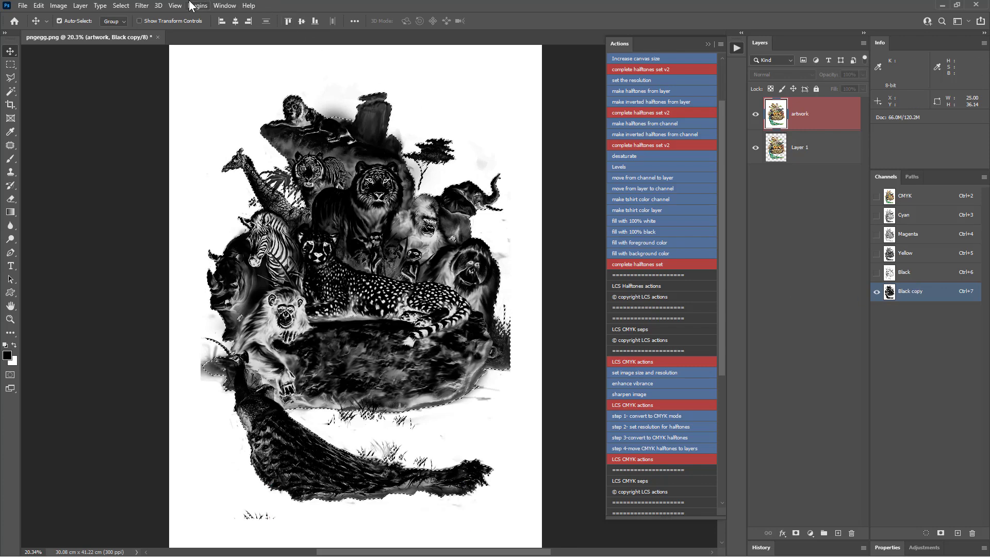
left_click(123, 5)
left_click(131, 26)
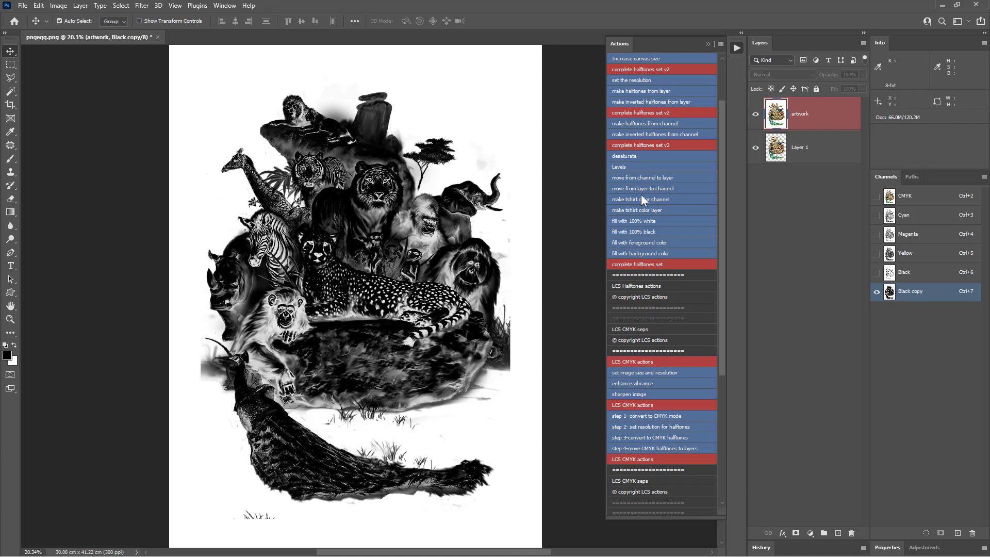
Apply Levels to the Black copy channel with the white point at 210
left_click(658, 164)
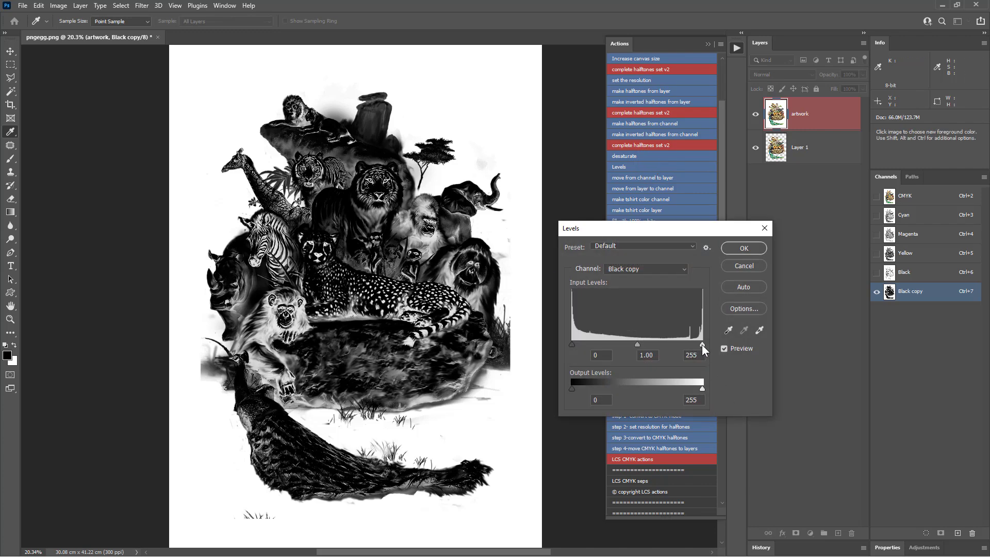
left_click_drag(701, 344, 679, 345)
left_click(725, 348)
left_click(725, 348)
left_click(725, 349)
left_click(741, 248)
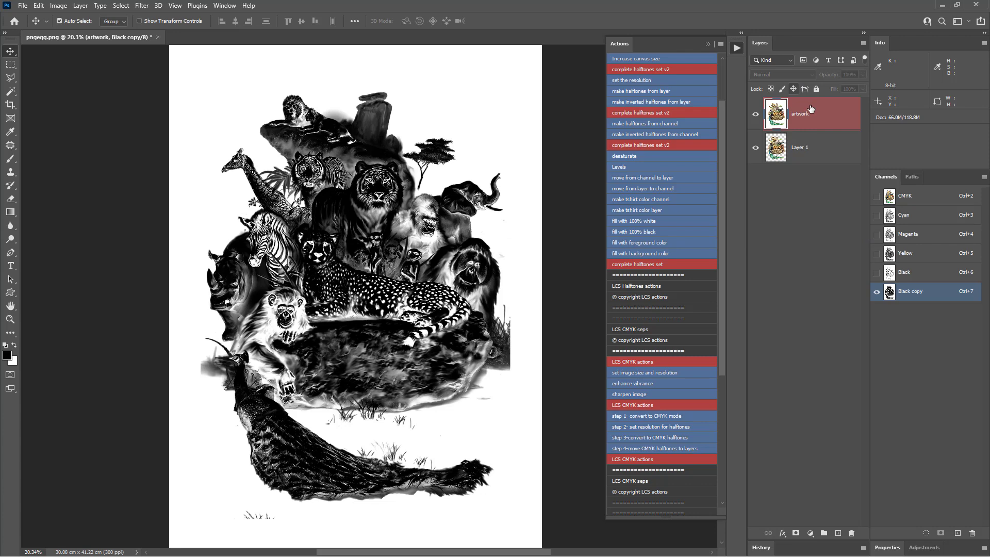
Return to the CMYK composite and resample the image to 600 pixels/inch via step 2
left_click(934, 200)
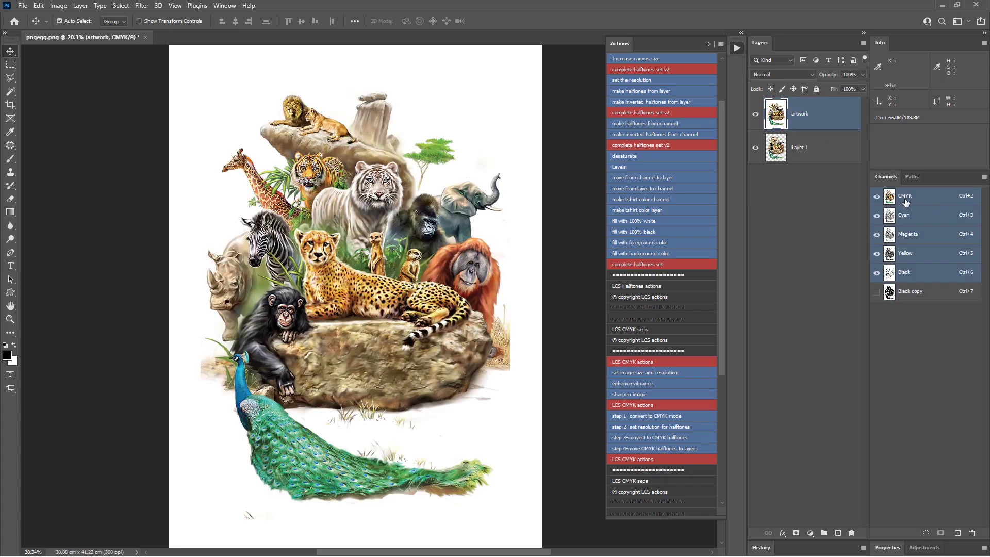
left_click(661, 432)
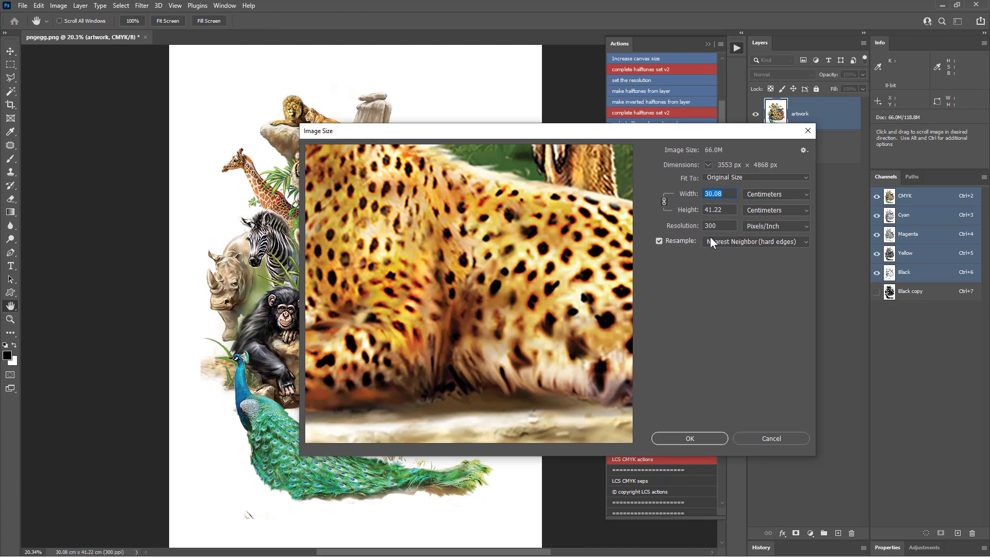
left_click(682, 226)
type("600")
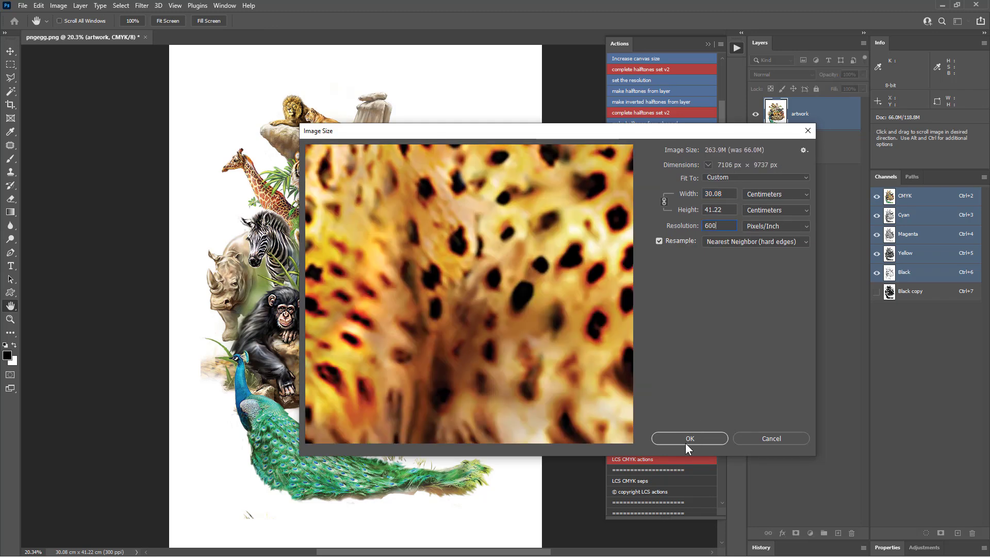
left_click(687, 443)
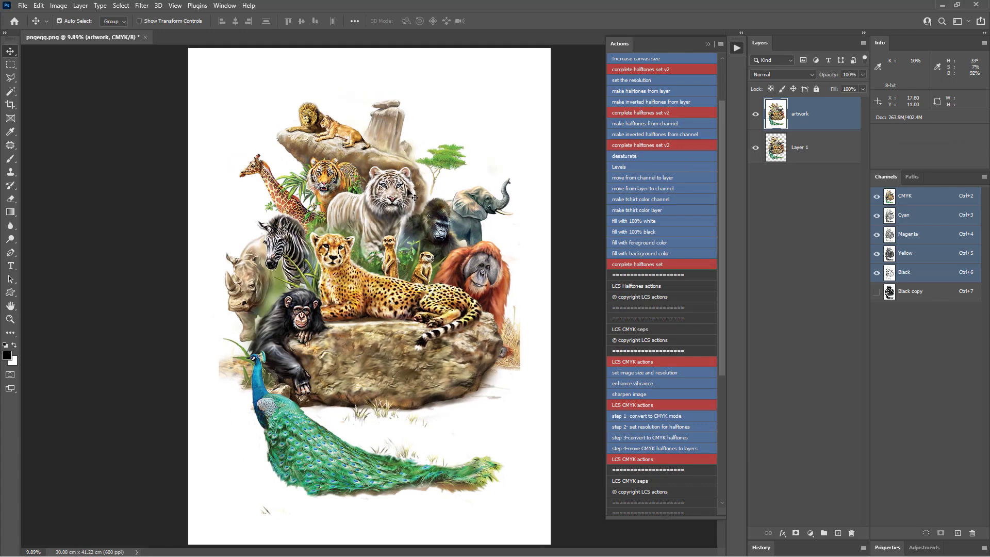
Run step 3 and halftone Cyan and Magenta at 600 ppi output with a 55 lpi screen
left_click(672, 438)
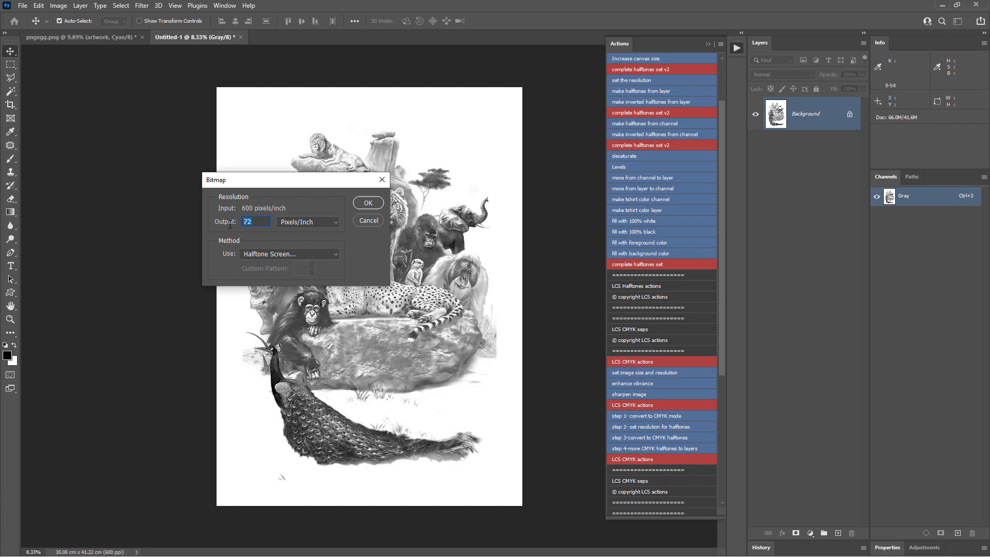
type("600")
left_click(375, 202)
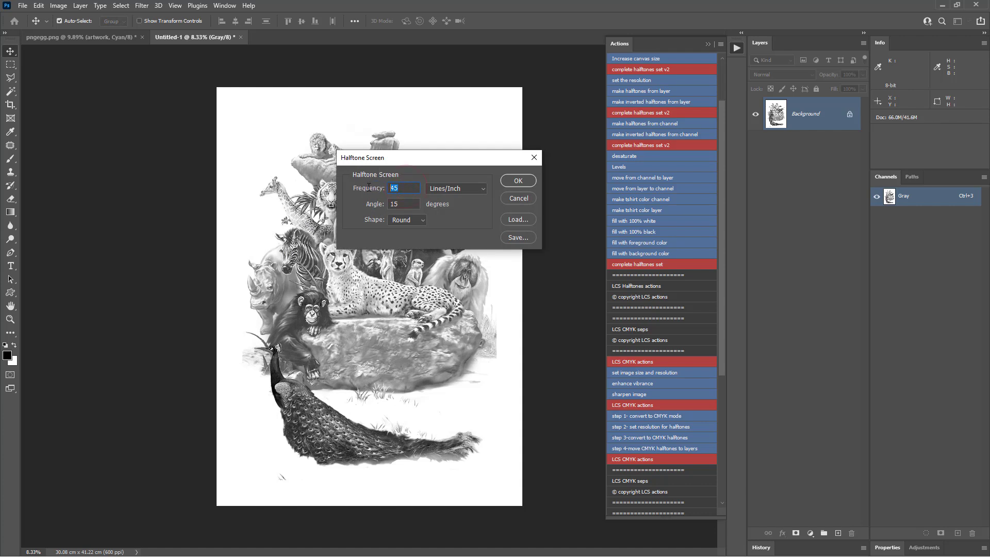
type("55")
left_click(508, 183)
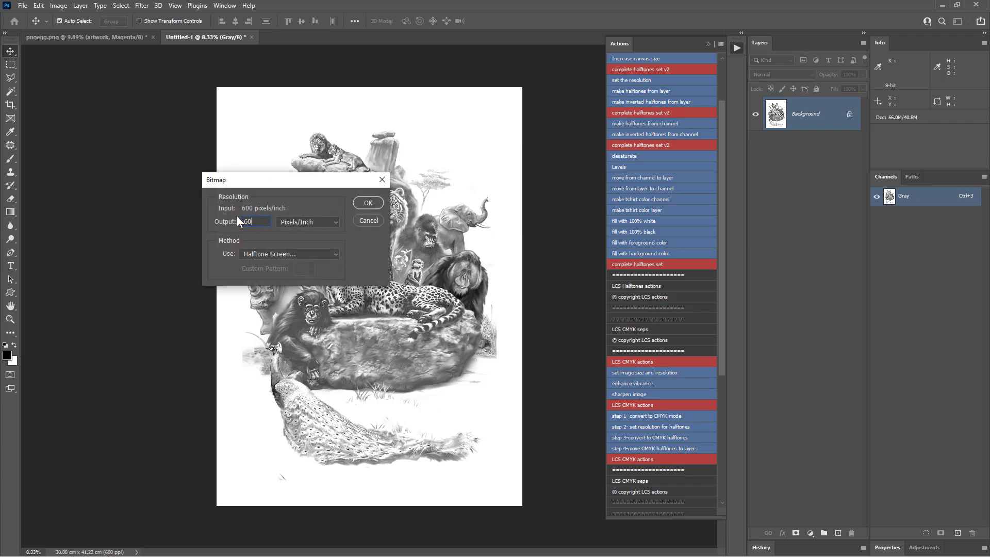
left_click(364, 204)
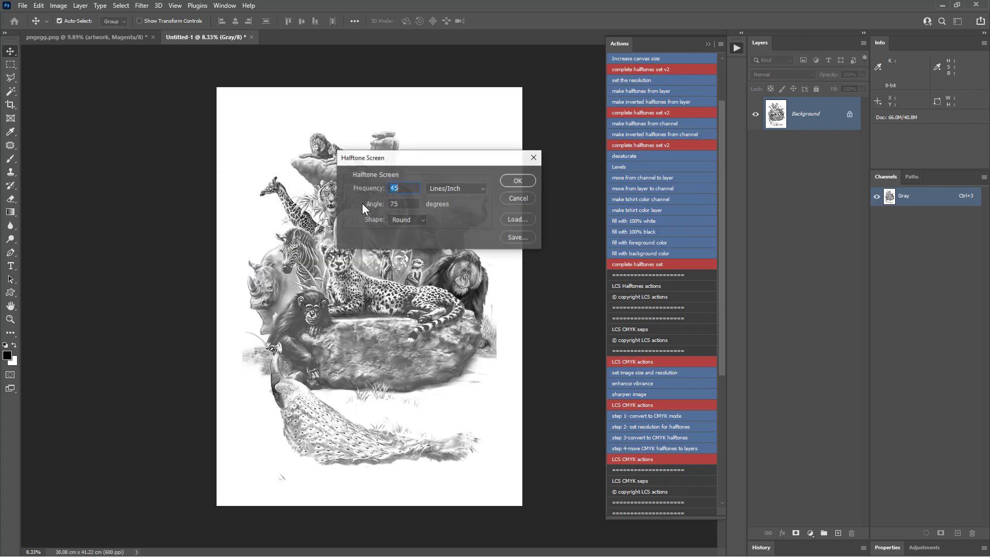
type("55")
left_click(524, 181)
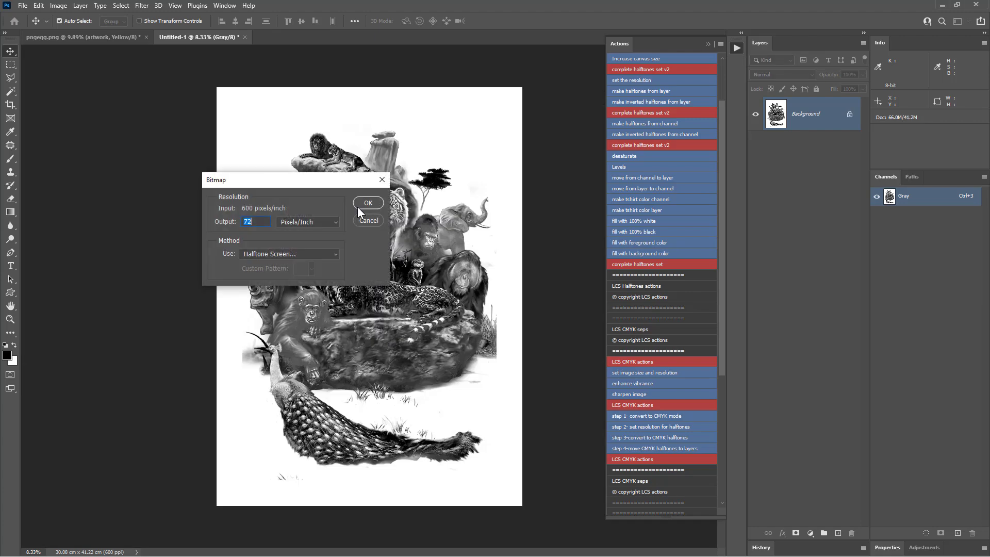
Halftone Yellow and Black likewise at 600 ppi output with a 55 lpi screen
type("600")
left_click(375, 207)
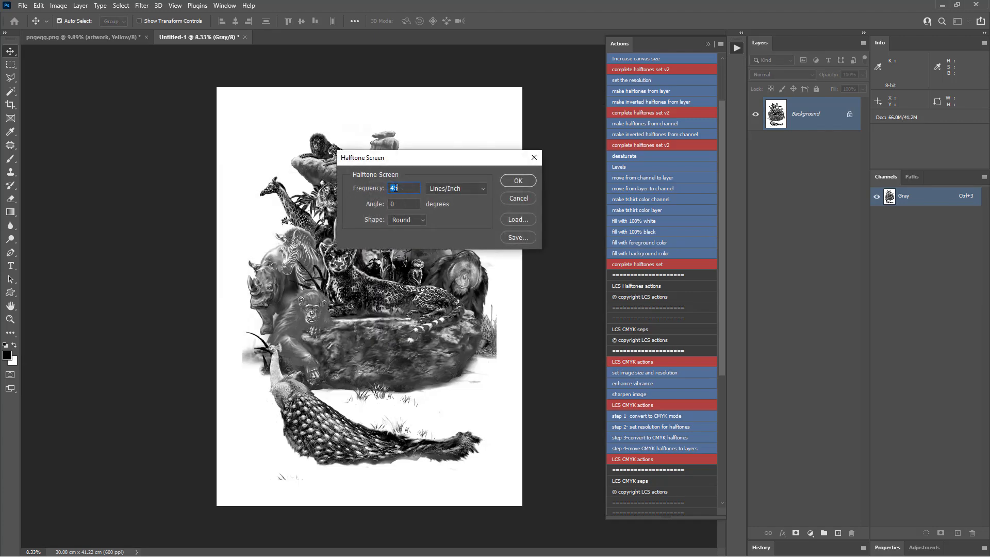
type("55")
left_click(525, 181)
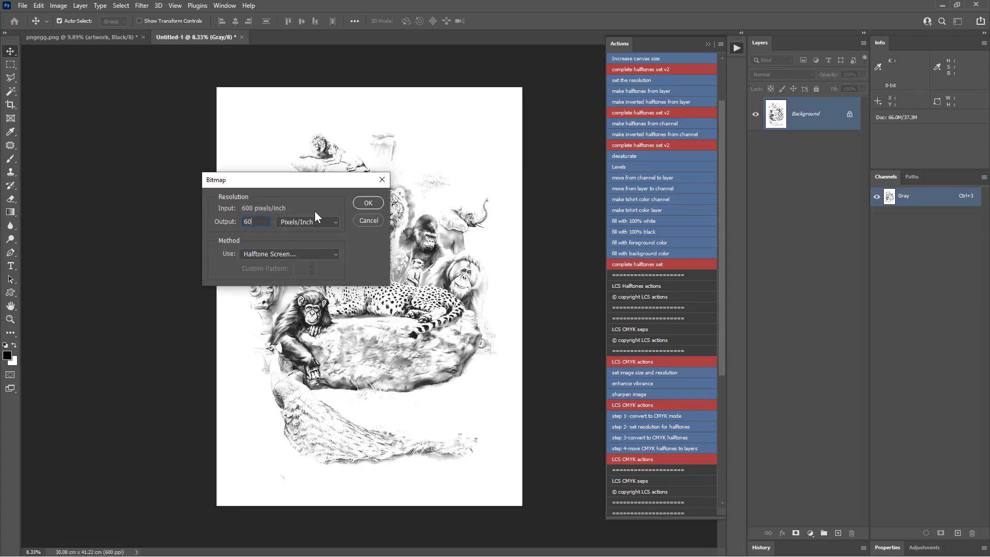
left_click(366, 203)
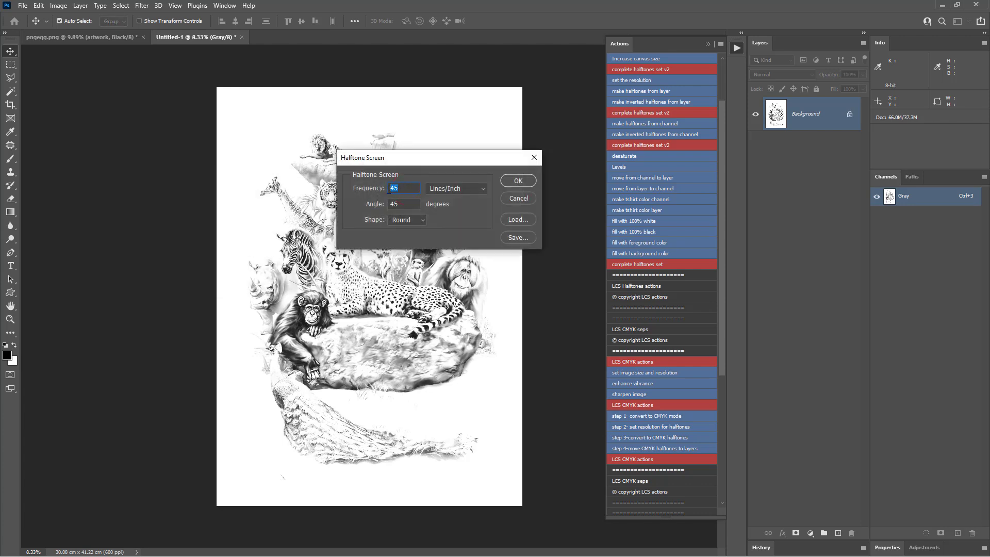
type("55")
left_click(512, 177)
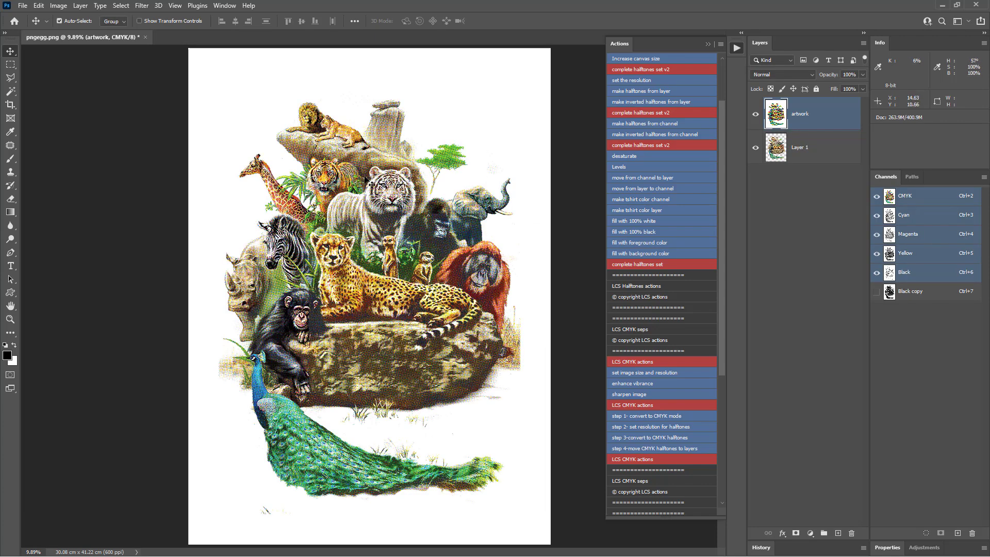
Make an inverted halftone of Black copy: 6000 ppi output, frequency 5, angle 45°
left_click(921, 292)
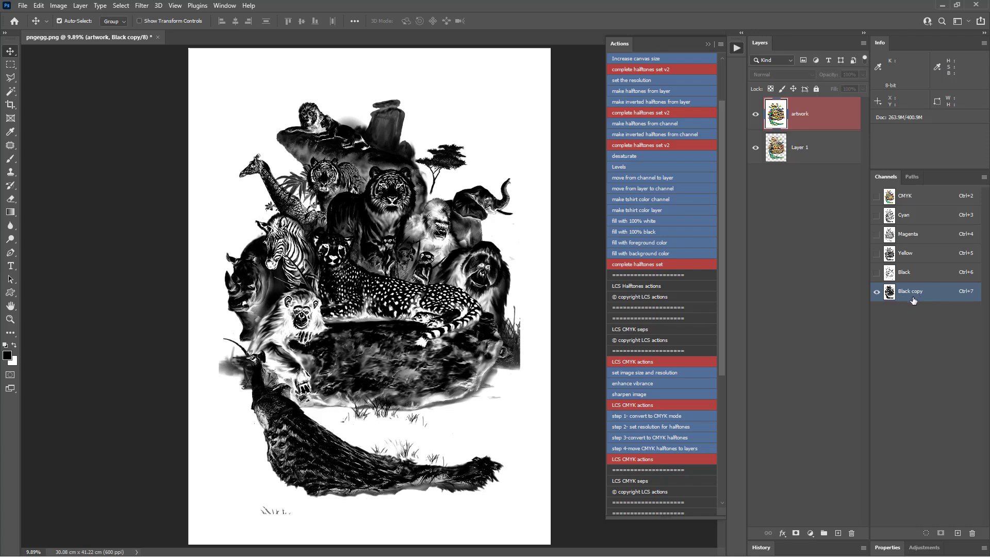
left_click(679, 134)
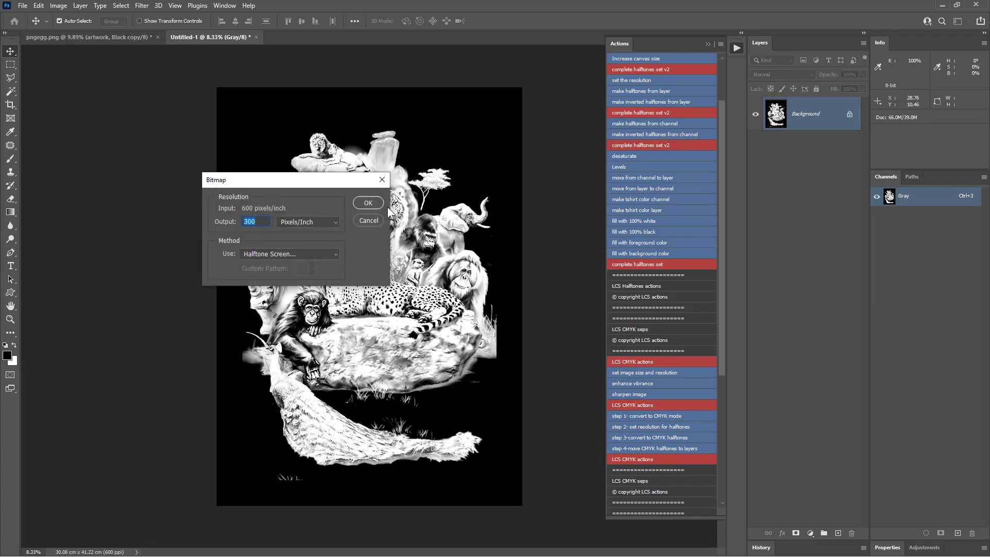
type("6000")
left_click(361, 203)
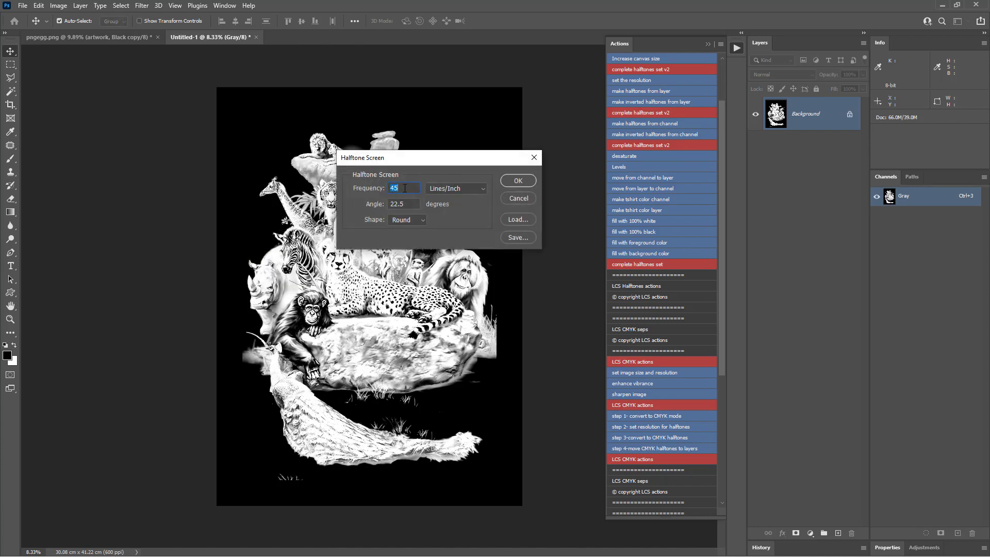
type("5")
left_click(394, 206)
type("45")
left_click(504, 180)
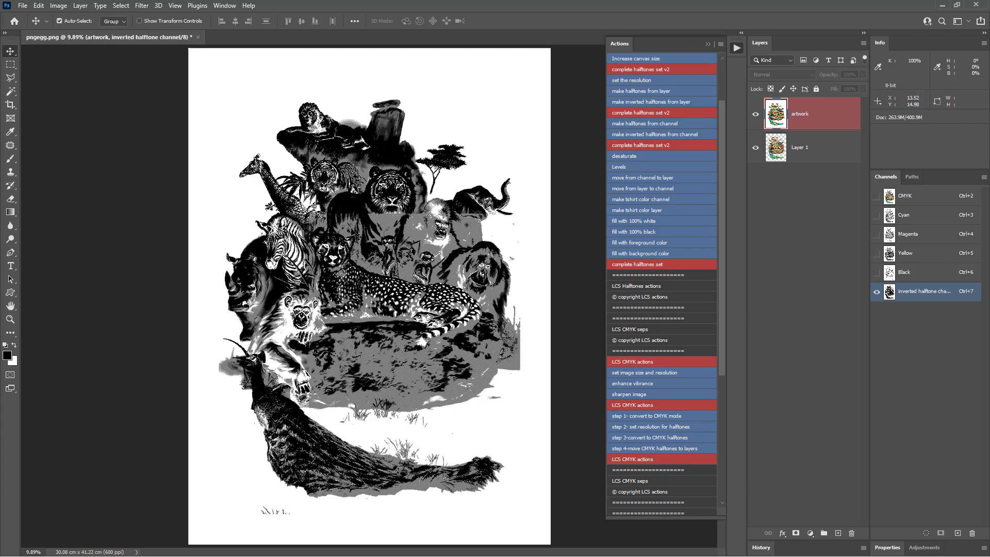
Rename the inverted halftone channel to 'white underbase'
double_click(930, 292)
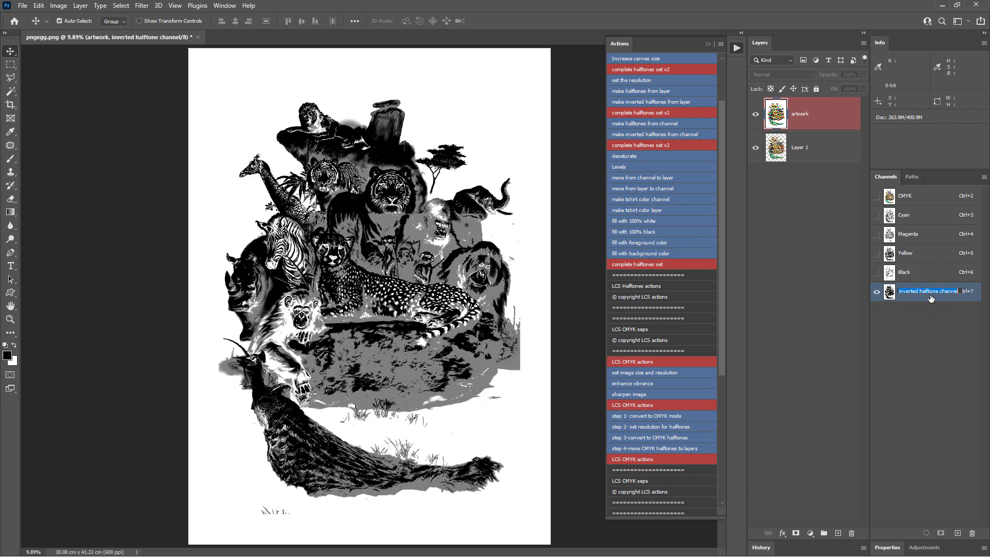
type("white underbase")
key("Return")
Set the white underbase spot channel's ink colour to white and show the CMYK composite
left_click(891, 292)
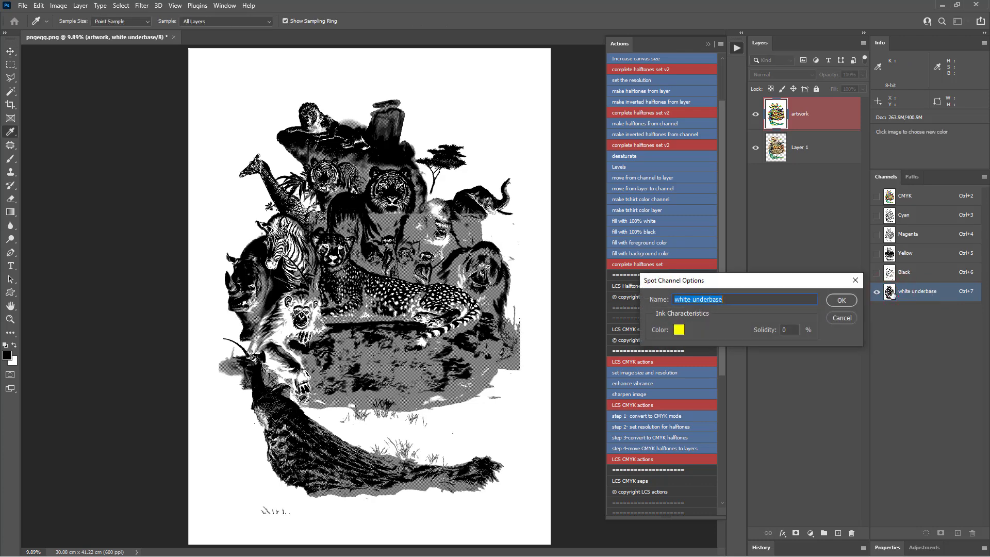
left_click(686, 333)
left_click(512, 230)
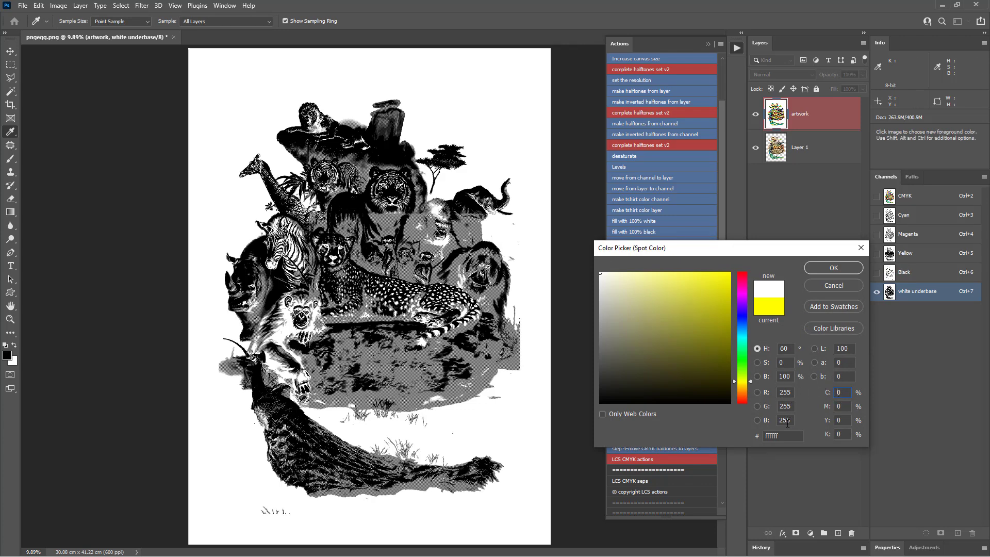
left_click(833, 268)
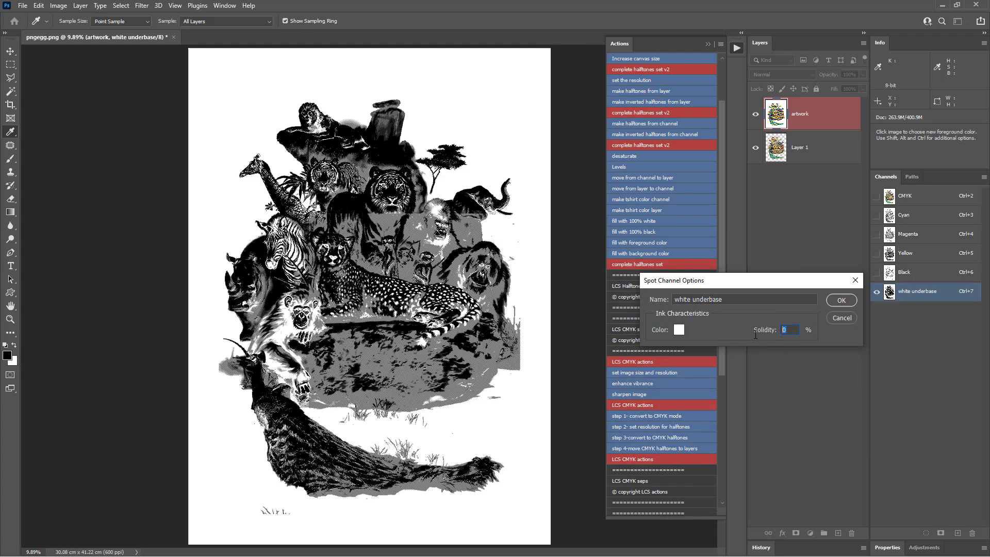
left_click(837, 301)
left_click(936, 207)
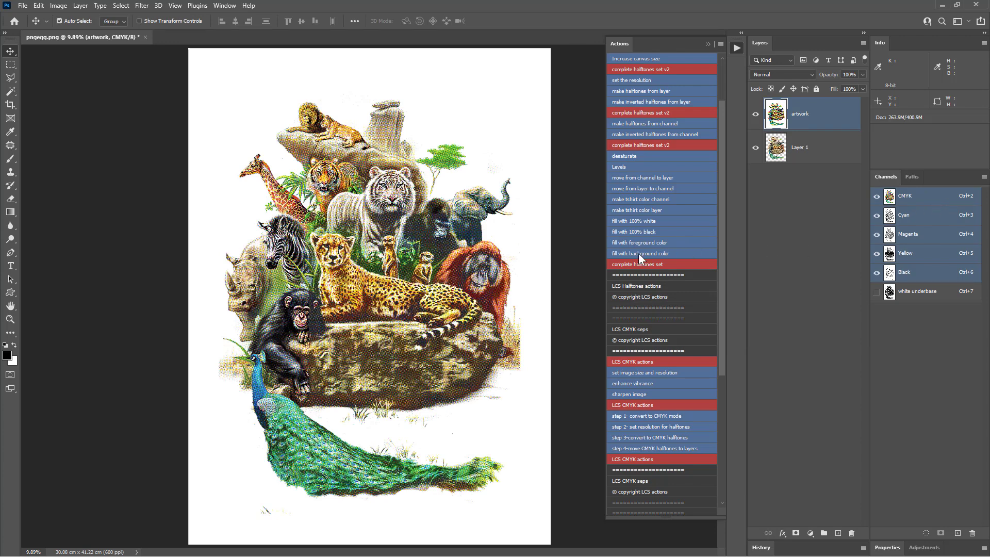
Duplicate the image as a new document named pngegg copy
left_click(58, 6)
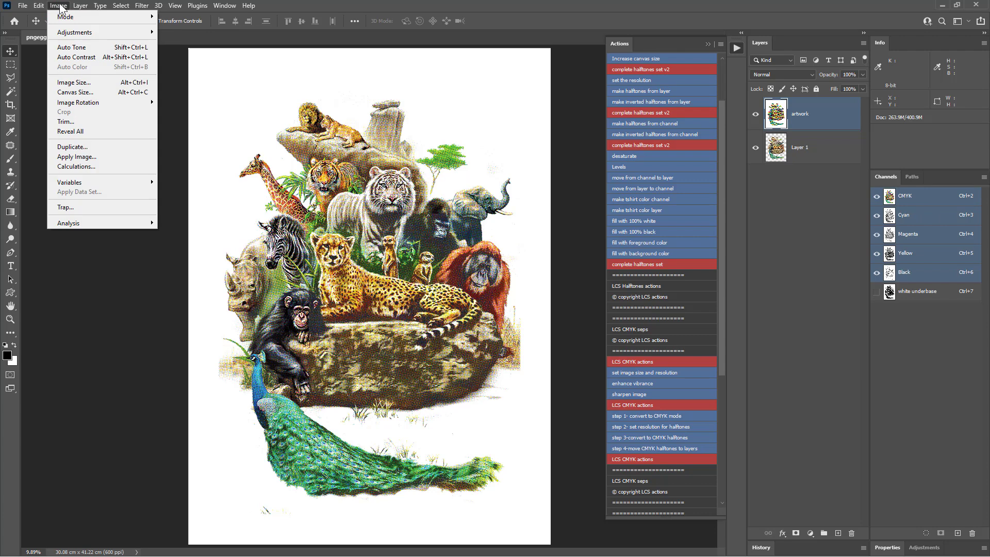
left_click(83, 148)
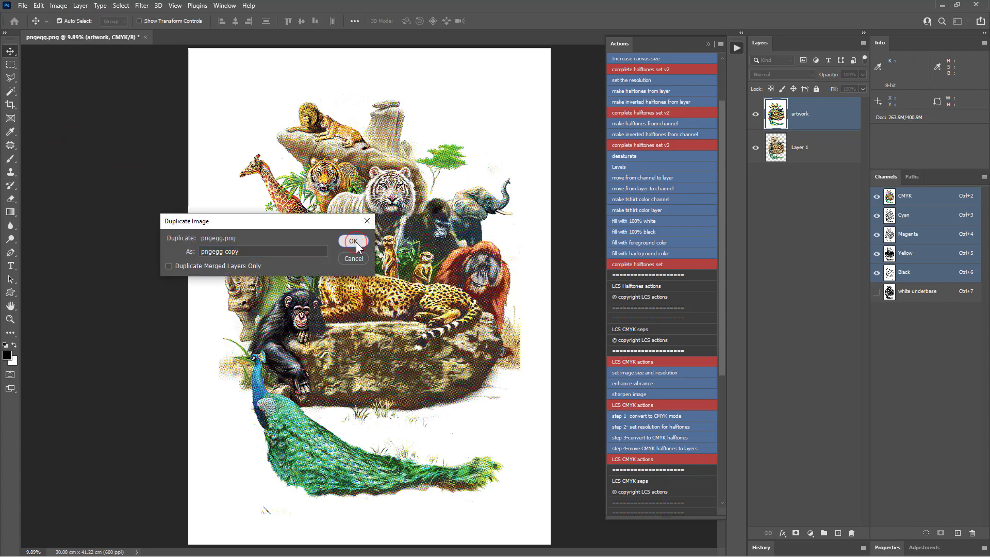
left_click(354, 242)
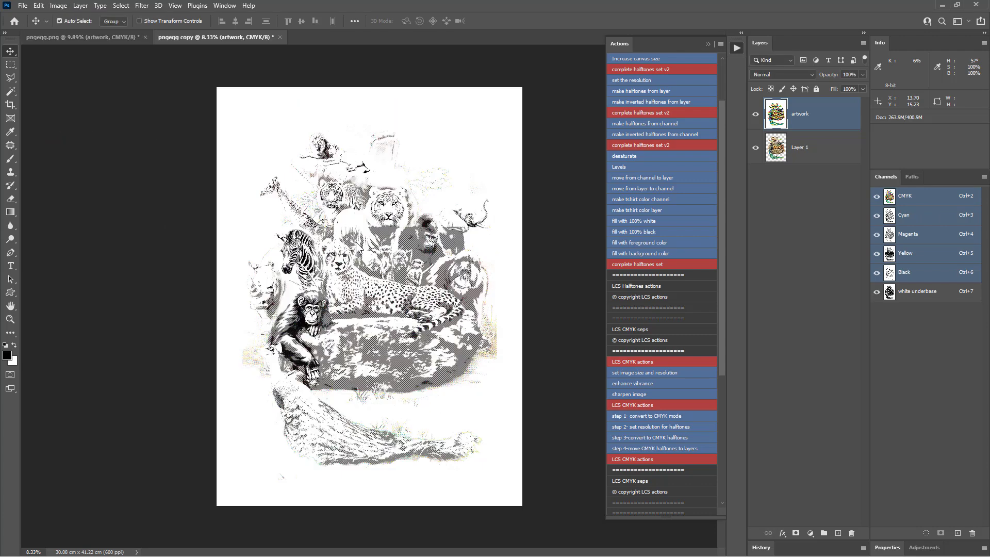
Duplicate the Cyan and Magenta channels as Cyan copy and Magenta copy
left_click(928, 216)
right_click(930, 215)
left_click(942, 220)
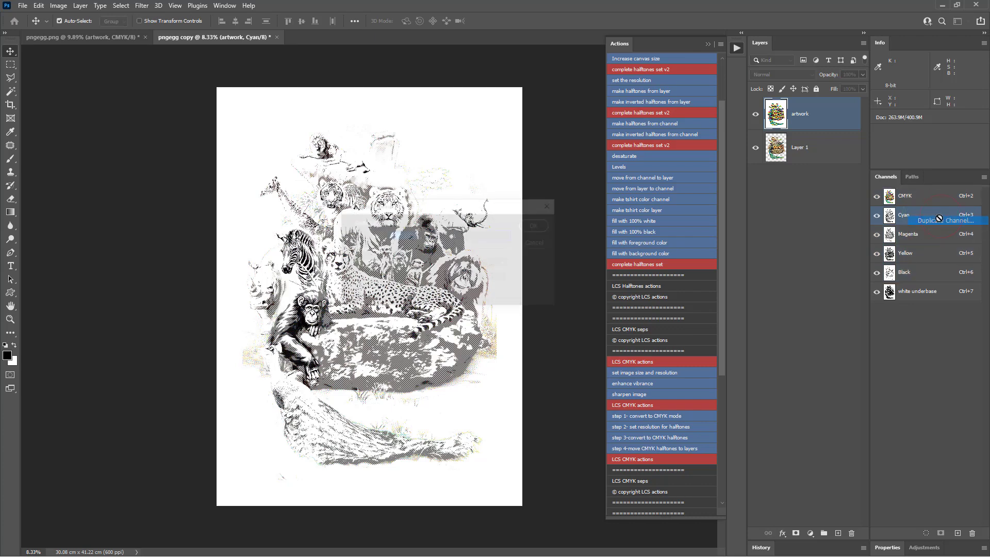
left_click(533, 219)
left_click(939, 236)
right_click(940, 236)
left_click(942, 235)
left_click(545, 221)
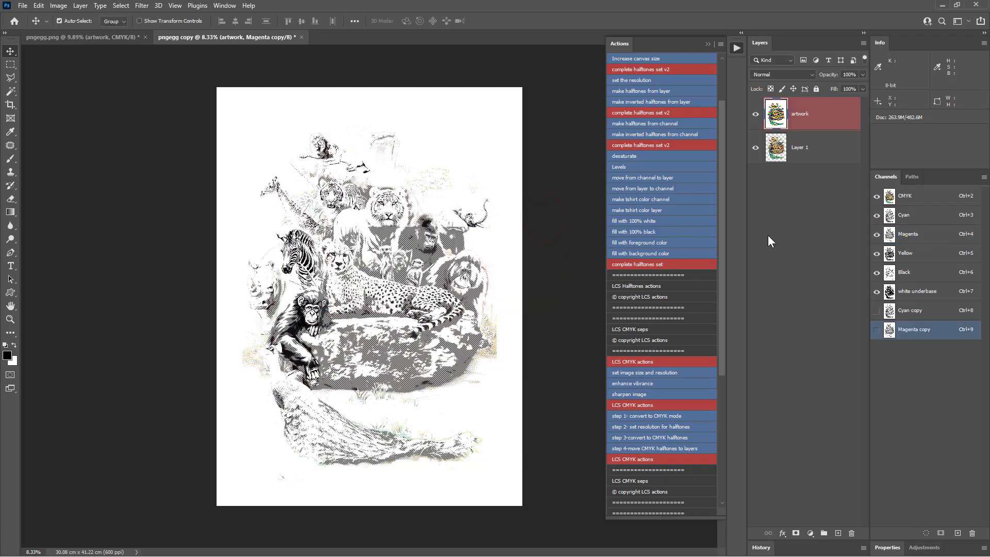
Duplicate the Yellow and Black channels as Yellow copy and Black copy
left_click(913, 254)
right_click(913, 254)
left_click(916, 258)
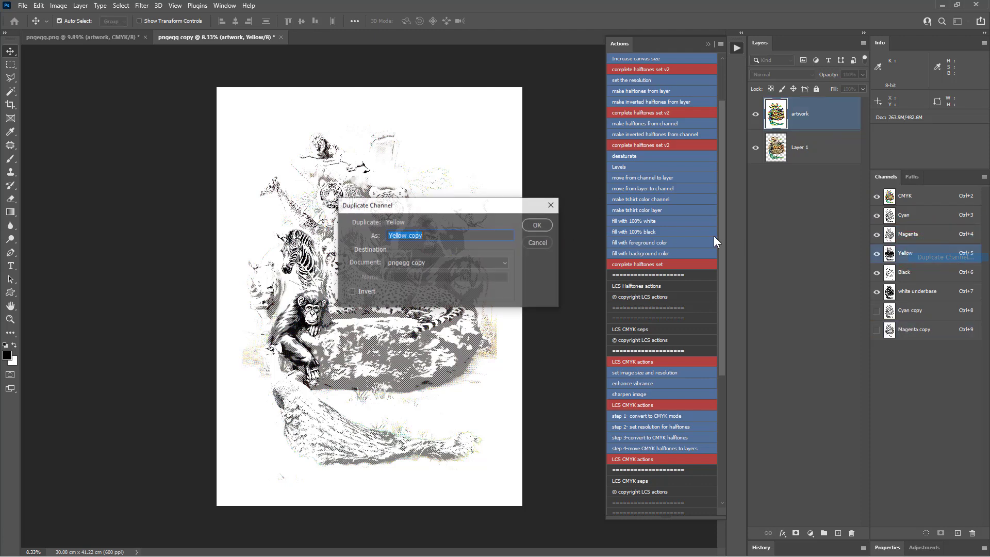
left_click(546, 223)
left_click(910, 271)
right_click(910, 271)
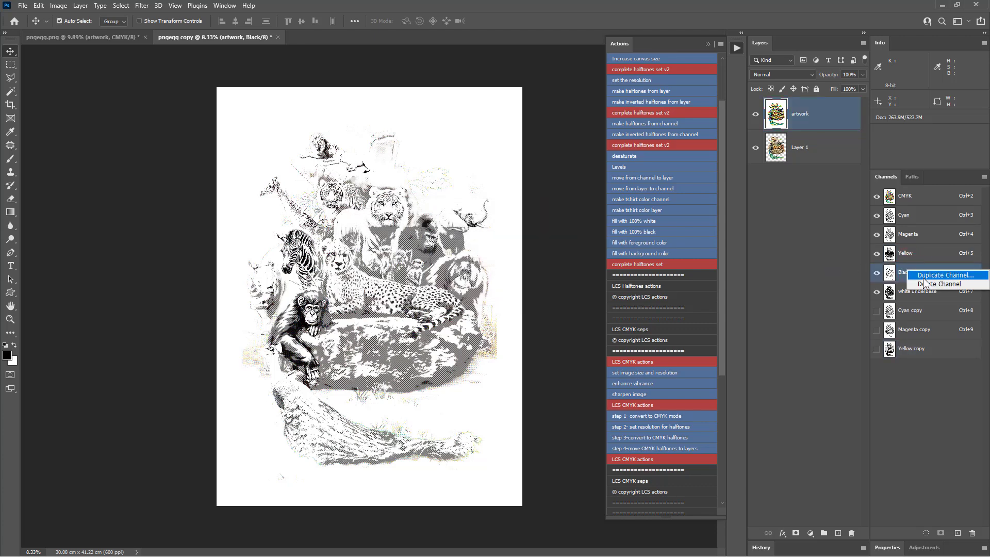
left_click(914, 274)
left_click(544, 221)
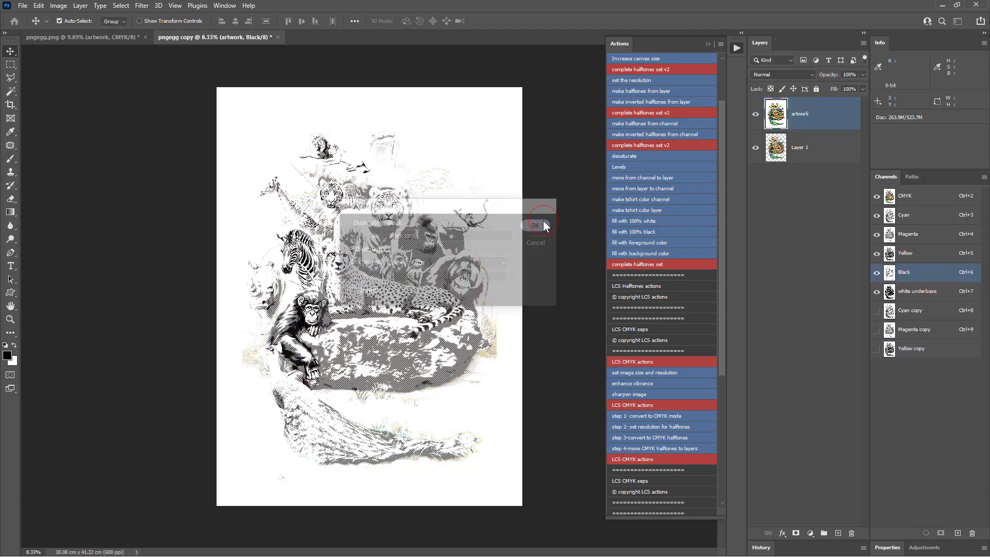
Make Cyan copy a spot channel named Cyan with a C100, Y0 ink
left_click(905, 311)
double_click(890, 312)
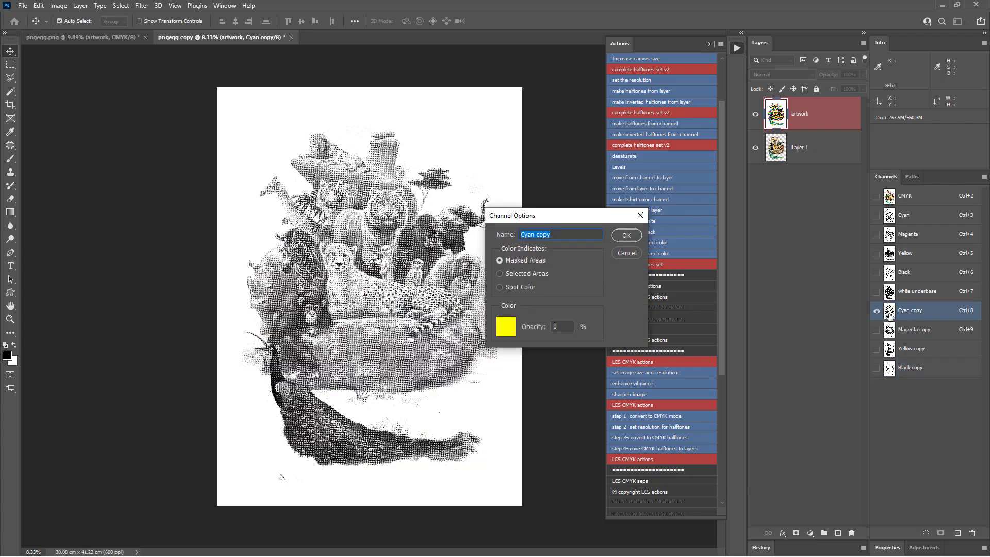
left_click_drag(535, 233, 567, 233)
key("BackSpace")
left_click(526, 286)
left_click(508, 324)
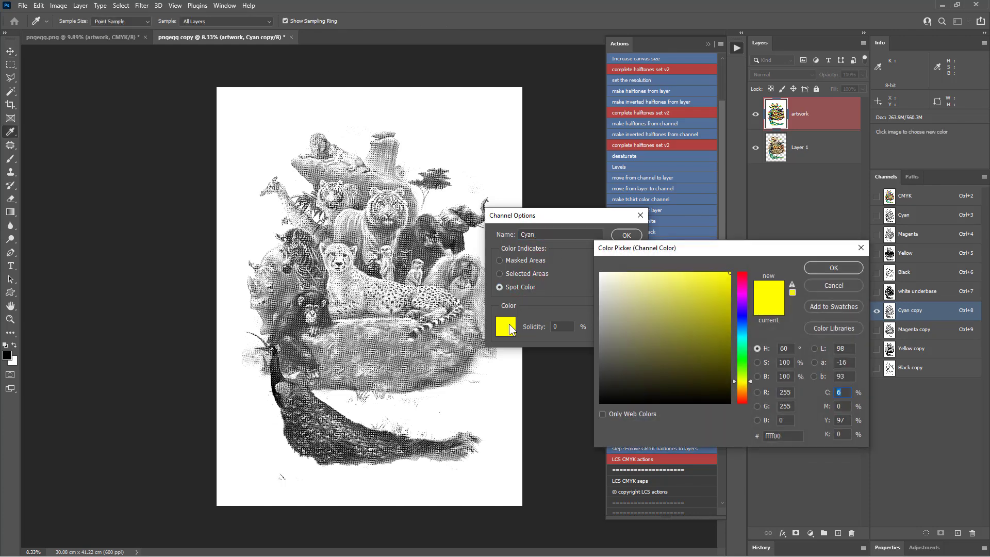
left_click(842, 392)
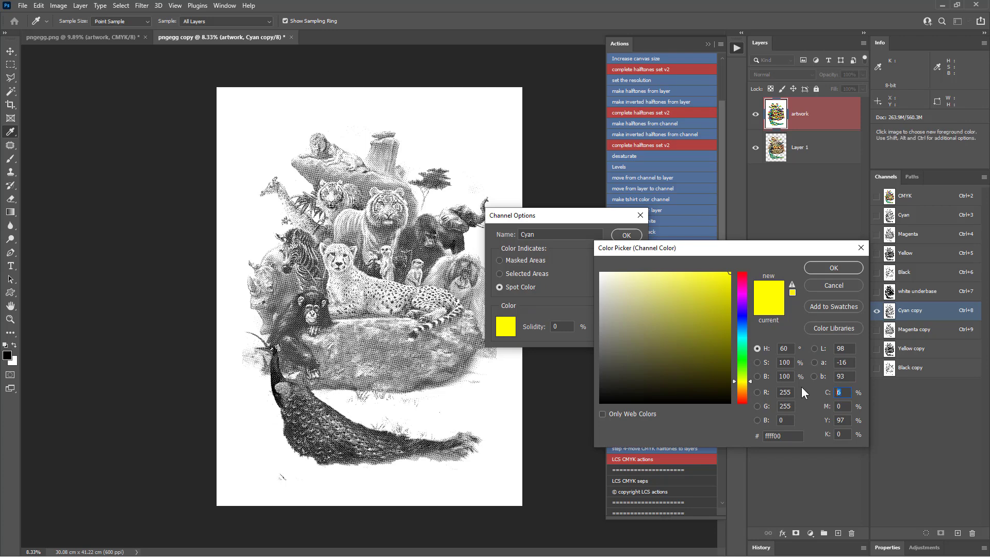
type("100")
key("Tab")
double_click(848, 418)
type("0")
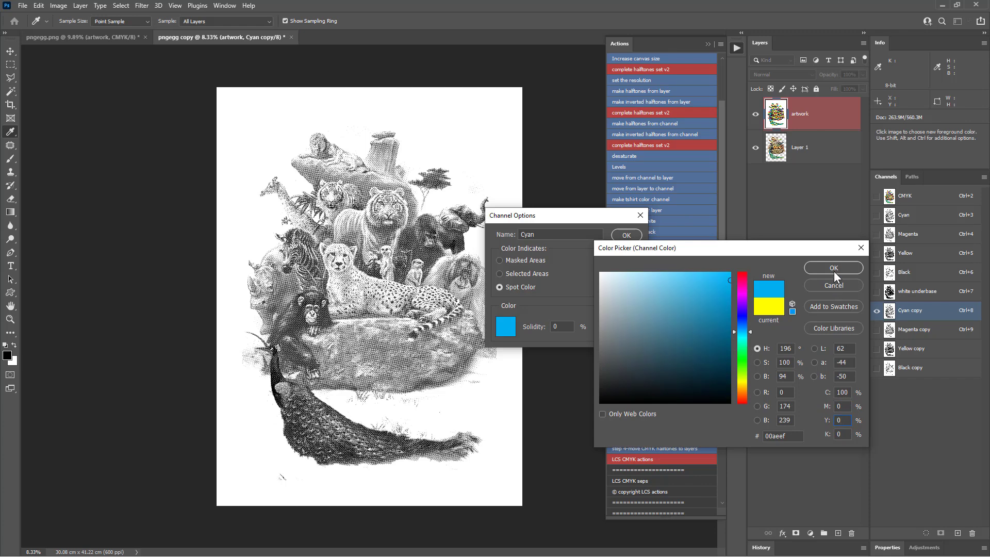
left_click(834, 269)
left_click(632, 235)
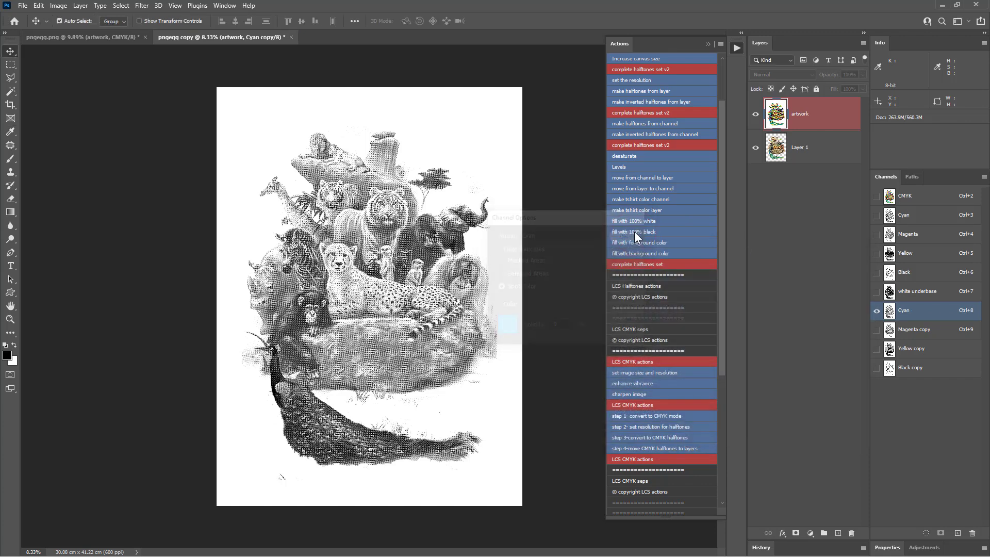
Make Magenta copy a spot channel named Magenta with a C0, M100, Y0 ink
left_click(898, 329)
double_click(889, 328)
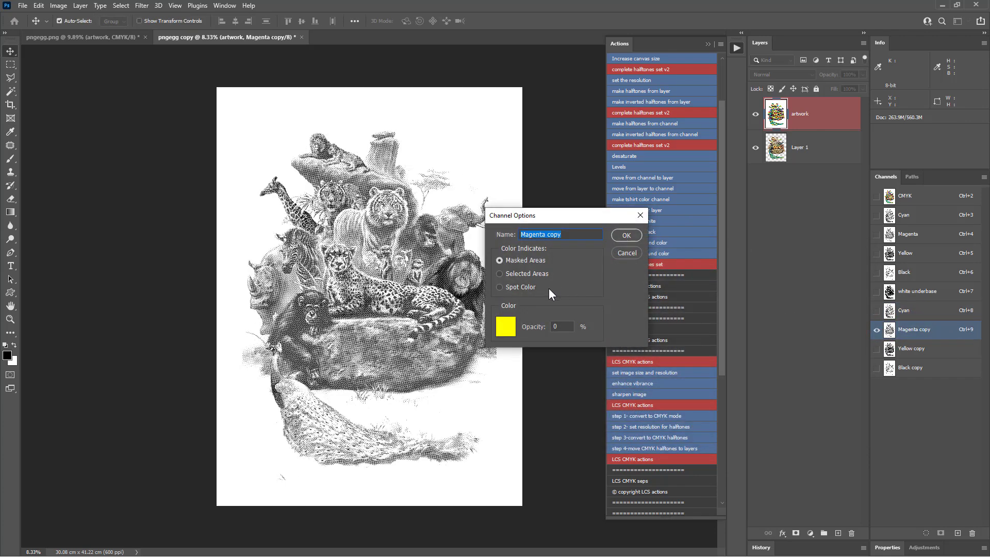
left_click(524, 287)
left_click_drag(567, 236, 548, 239)
key("BackSpace")
left_click(505, 329)
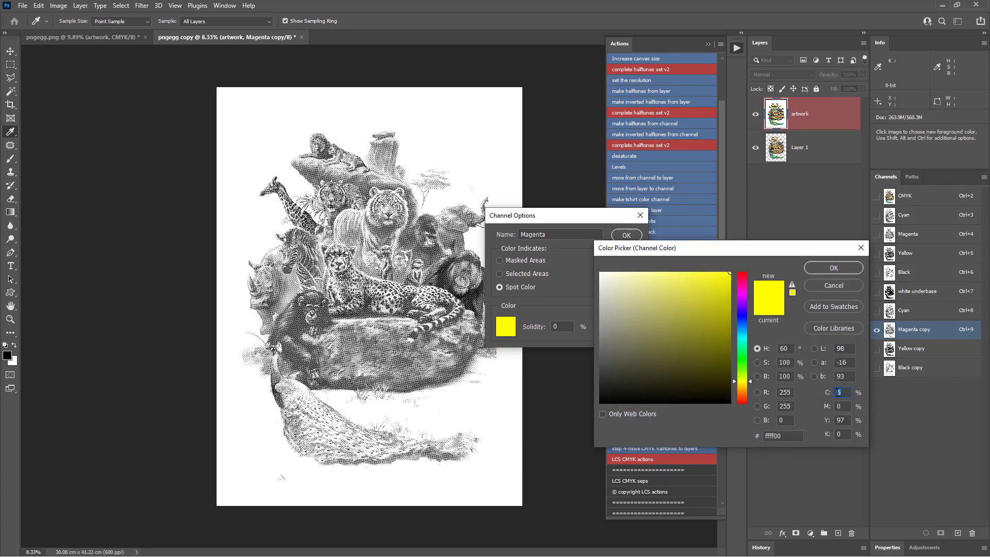
type("0")
left_click(839, 406)
type("100")
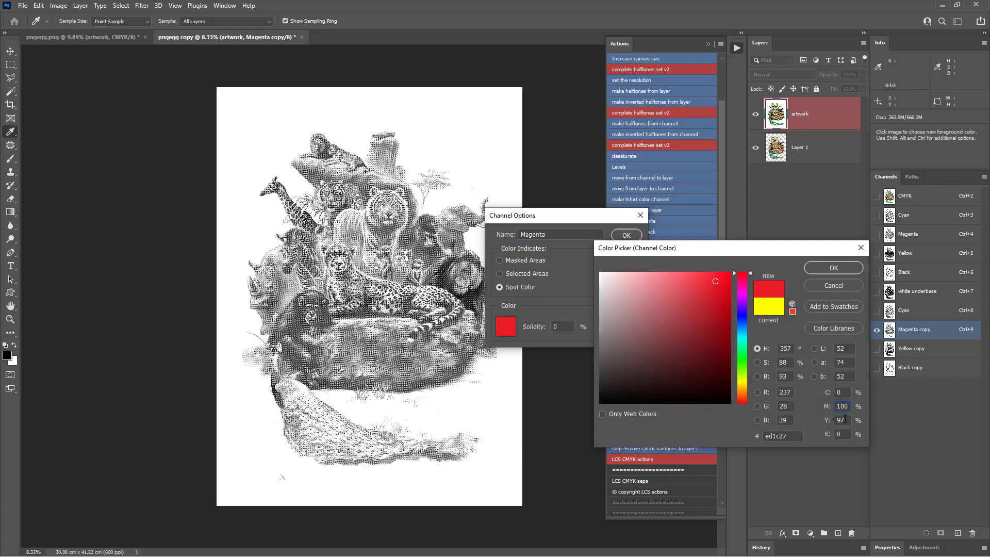
left_click(844, 419)
type("0")
left_click(837, 268)
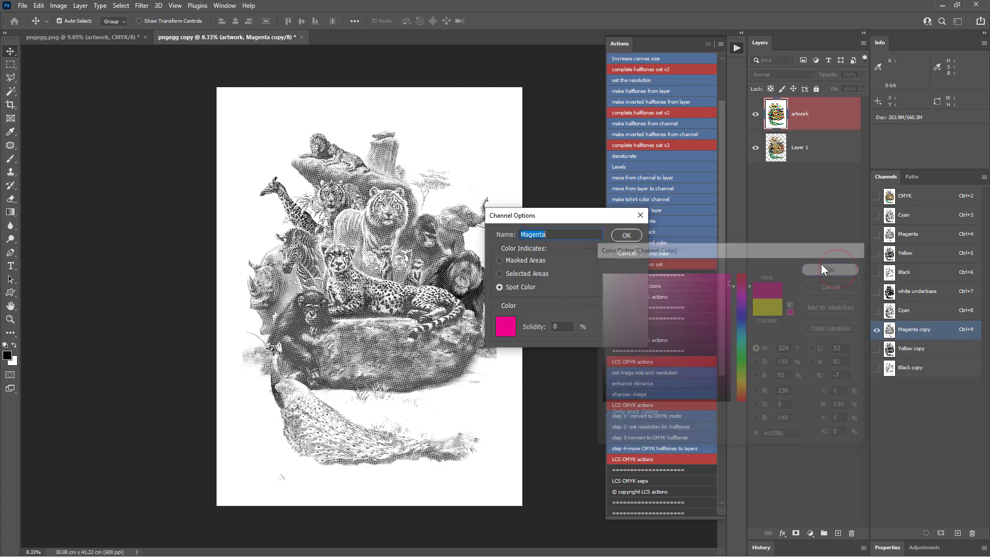
left_click(629, 234)
Make Yellow copy a spot channel named Yellow with a Y100 ink
left_click(919, 351)
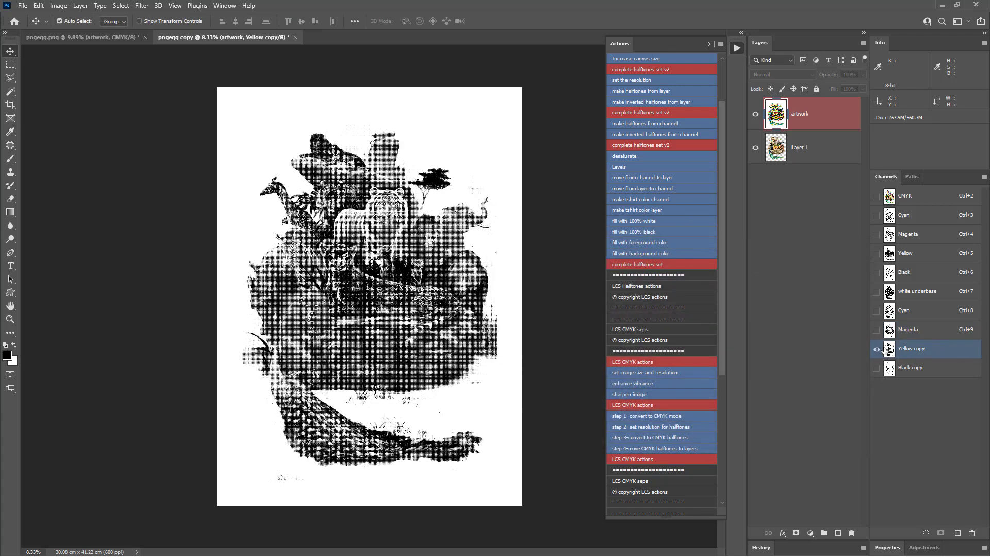
double_click(890, 344)
left_click_drag(572, 235, 542, 237)
key("BackSpace")
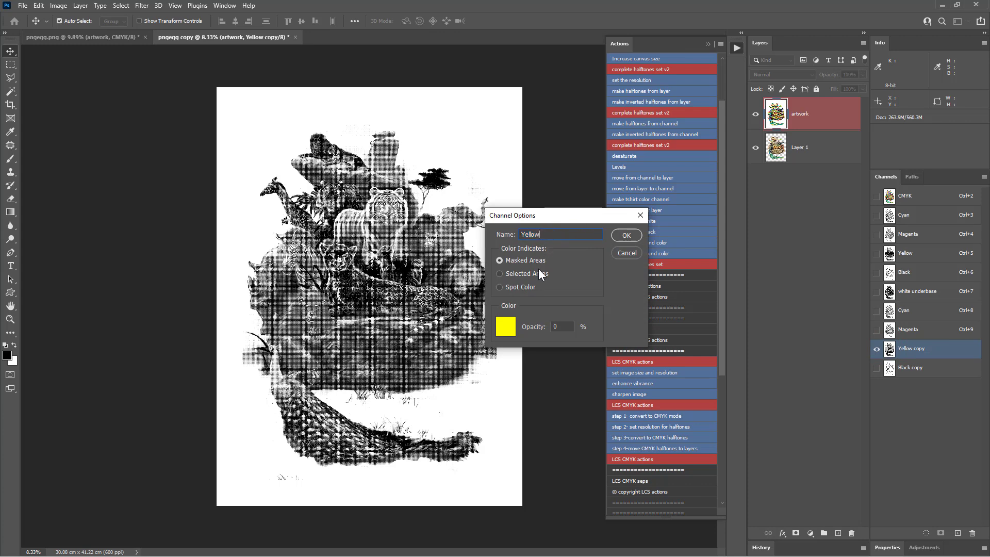
left_click(528, 289)
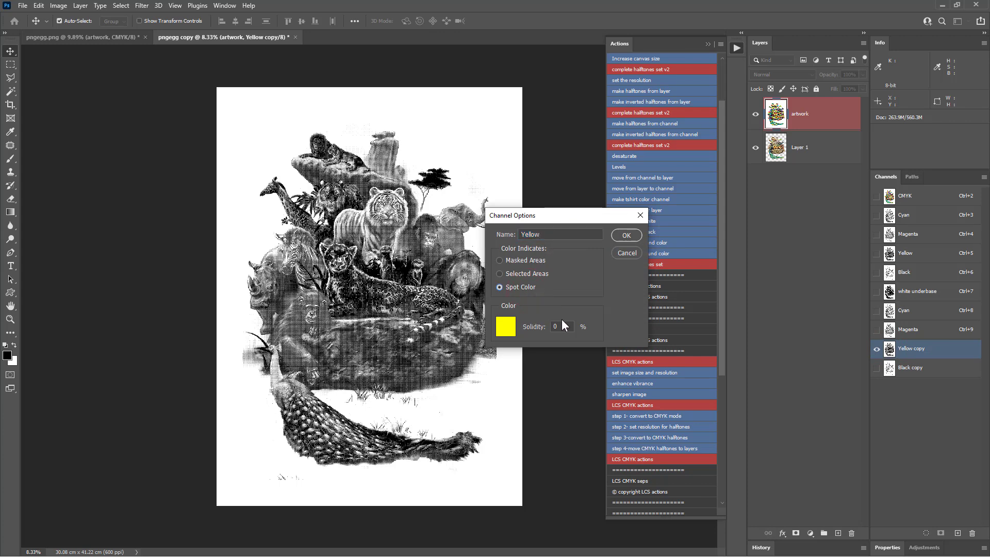
left_click(515, 326)
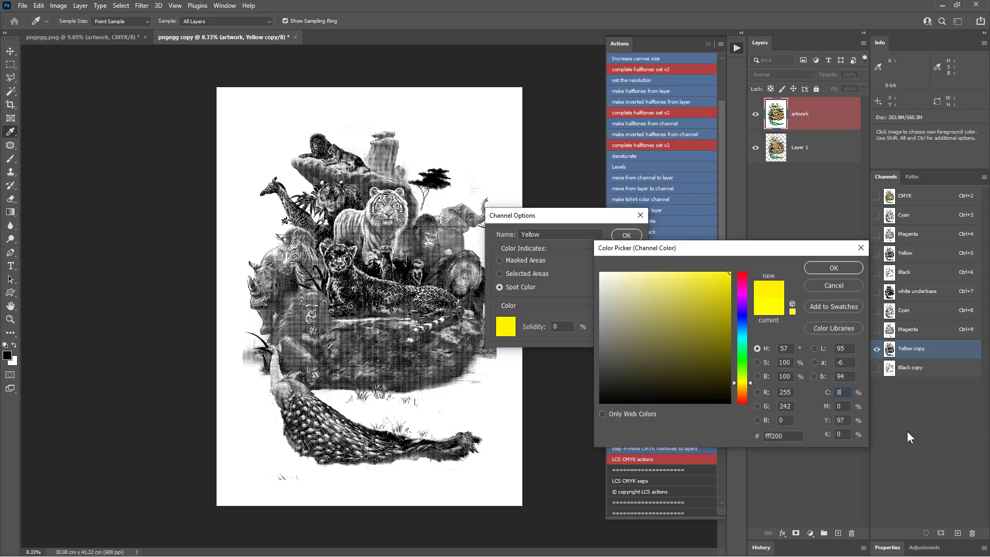
key("Tab")
type("100")
left_click(818, 267)
left_click(630, 236)
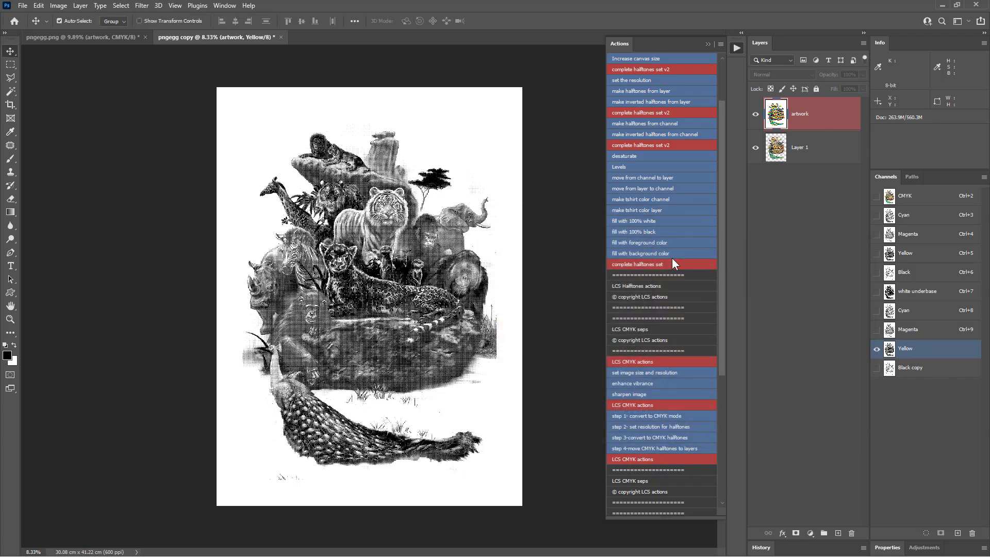
Make Black copy a spot channel named Black with a K100 dark ink
double_click(889, 369)
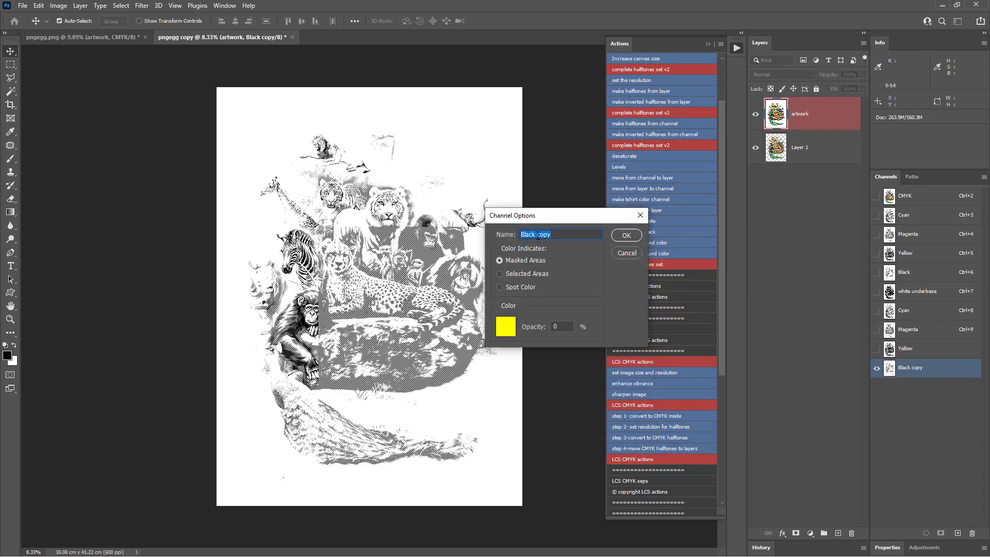
left_click_drag(537, 236, 575, 238)
key("BackSpace")
left_click(522, 287)
left_click(510, 327)
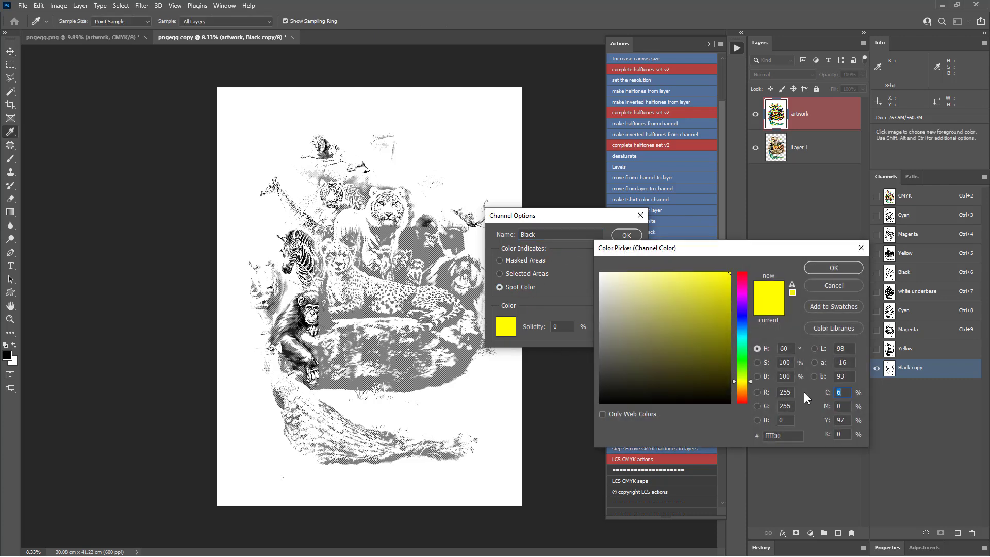
type("00")
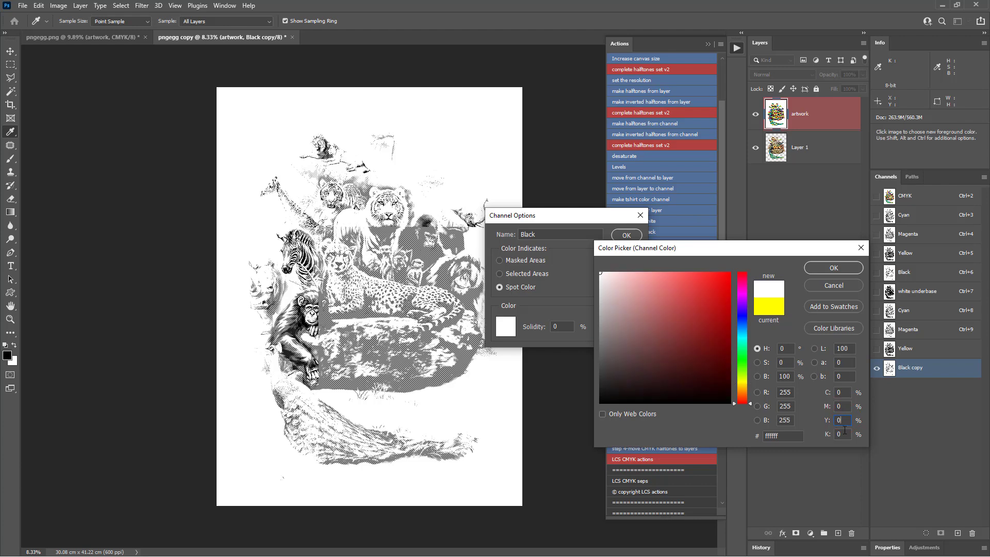
key("Tab")
type("100")
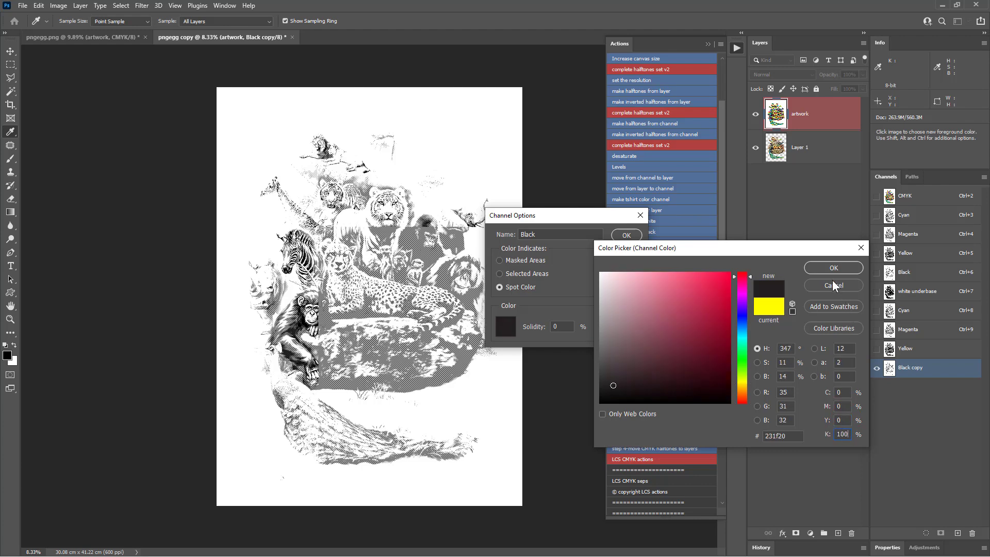
left_click(834, 268)
left_click(626, 237)
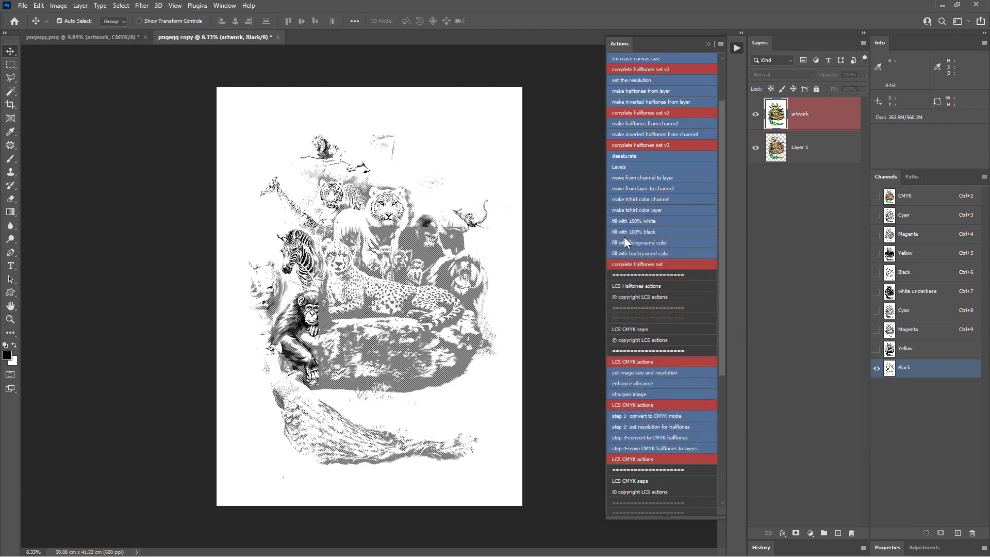
Create the black Tshirt color channel and place it above the spot ink channels
left_click(649, 199)
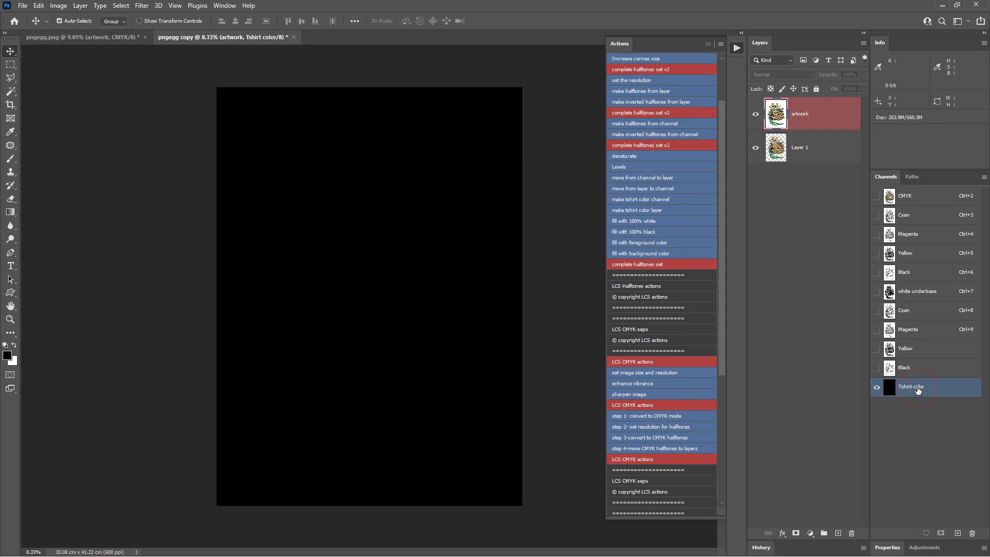
left_click_drag(918, 390, 920, 279)
left_click(876, 311)
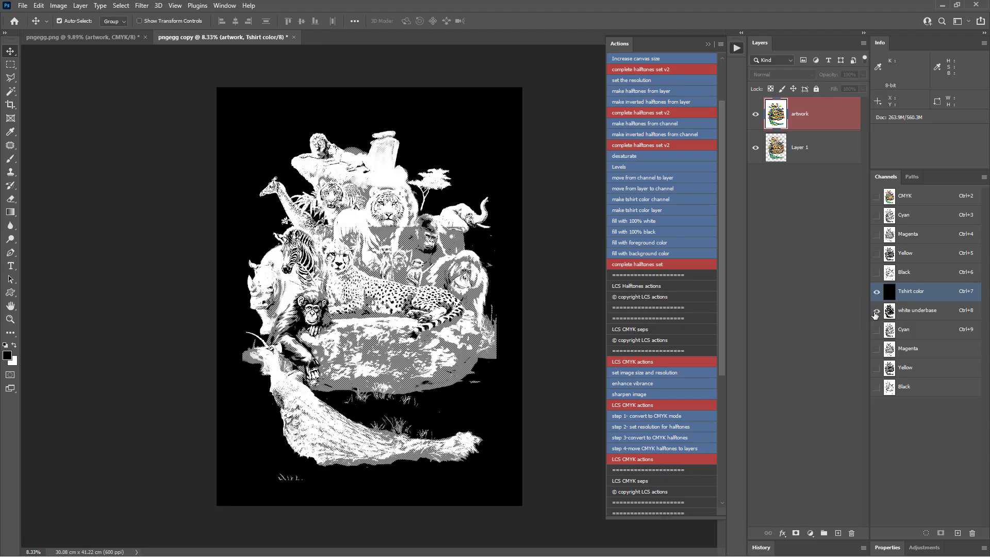
Reorder the ink channels to Yellow, Magenta, Cyan, Black, checking each channel on its own
left_click_drag(917, 371, 924, 324)
left_click(920, 371)
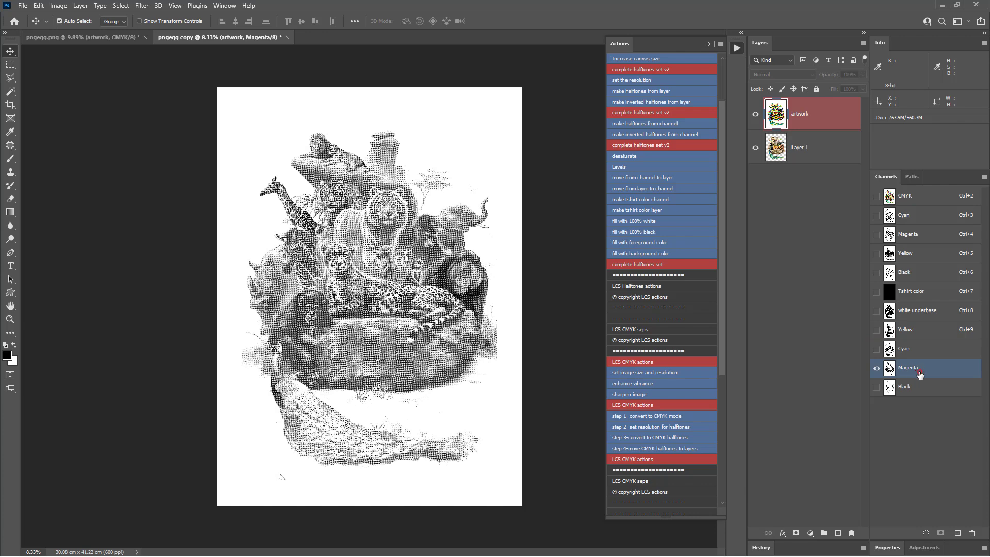
left_click_drag(920, 373, 923, 338)
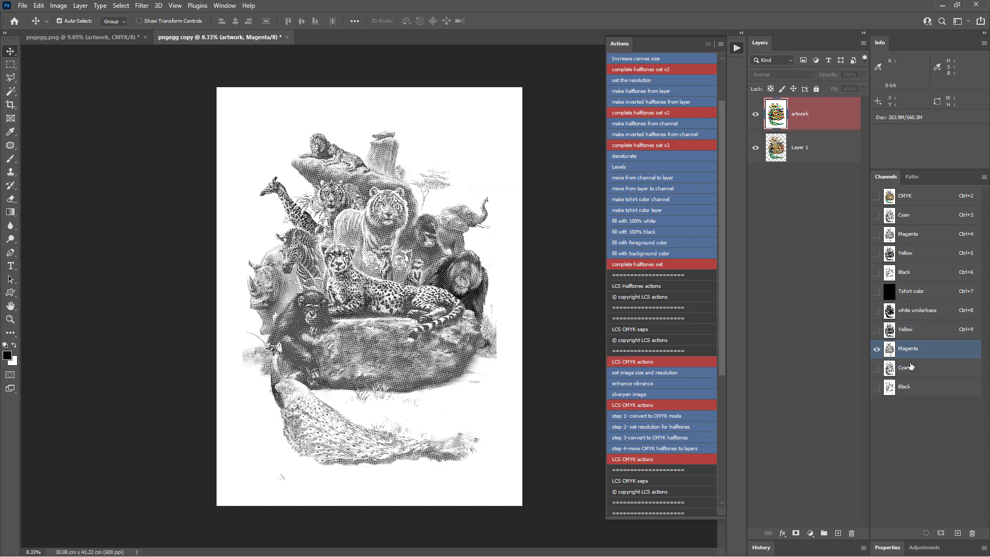
left_click(911, 366)
left_click(906, 386)
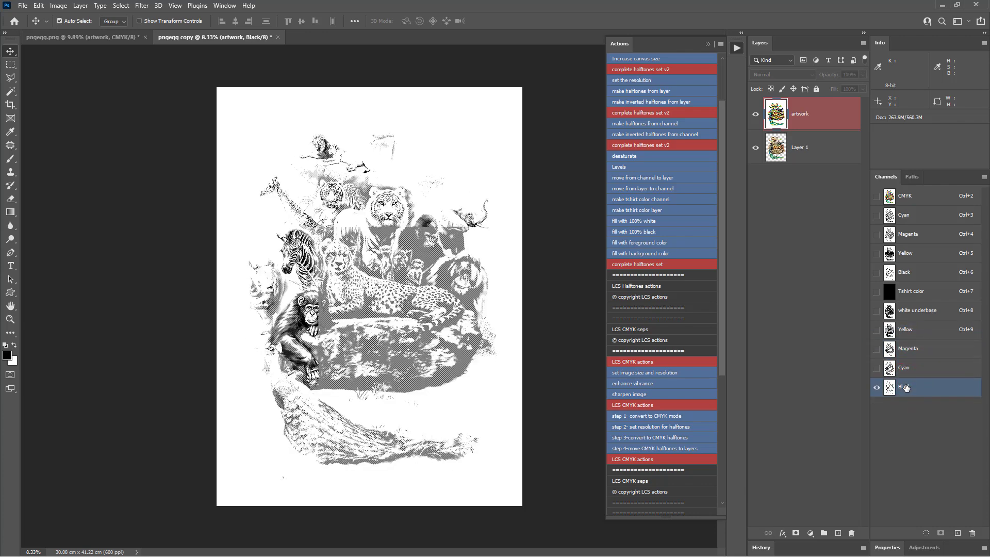
Preview the art on black with Tshirt color, white underbase, Yellow, Magenta, Cyan and Black visible
left_click(912, 291)
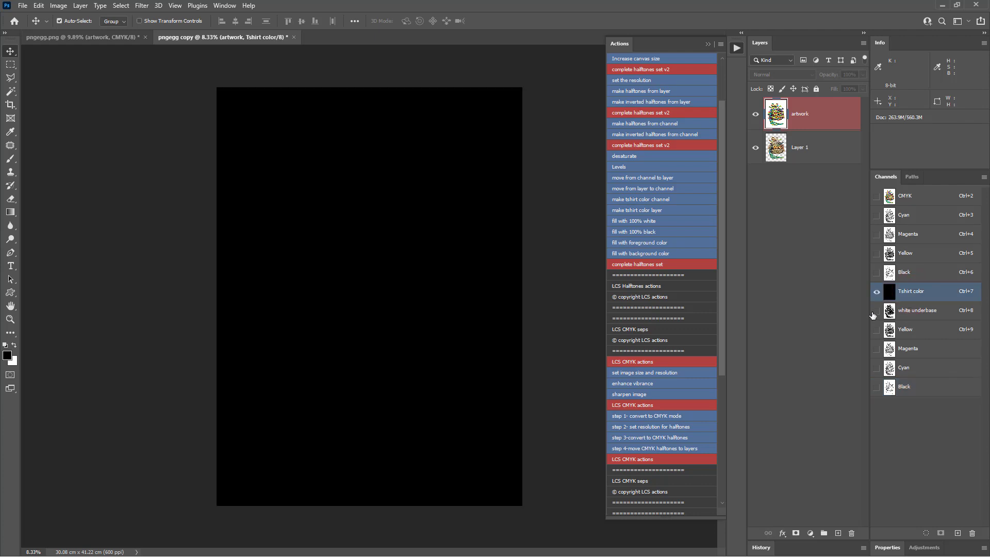
left_click(876, 311)
left_click(877, 330)
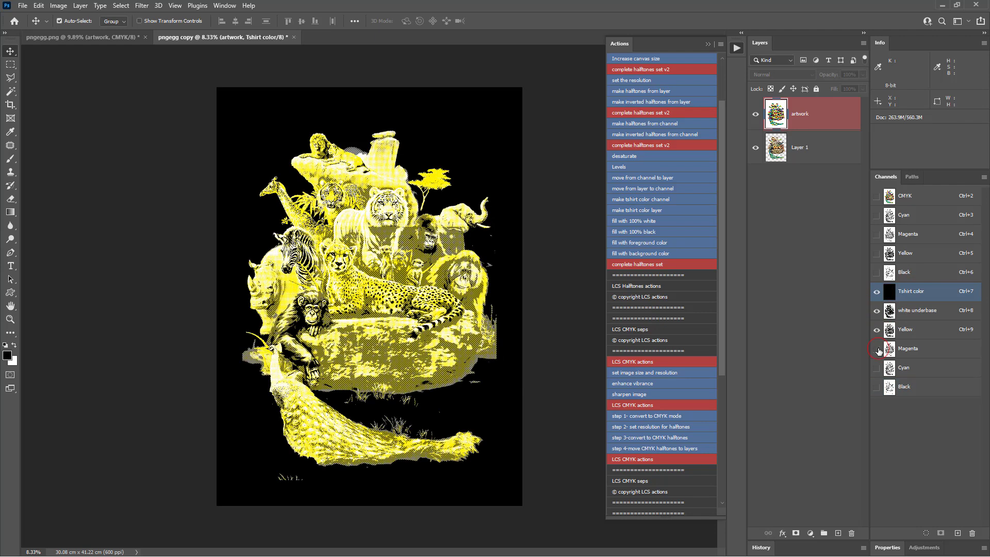
left_click(877, 350)
left_click(877, 368)
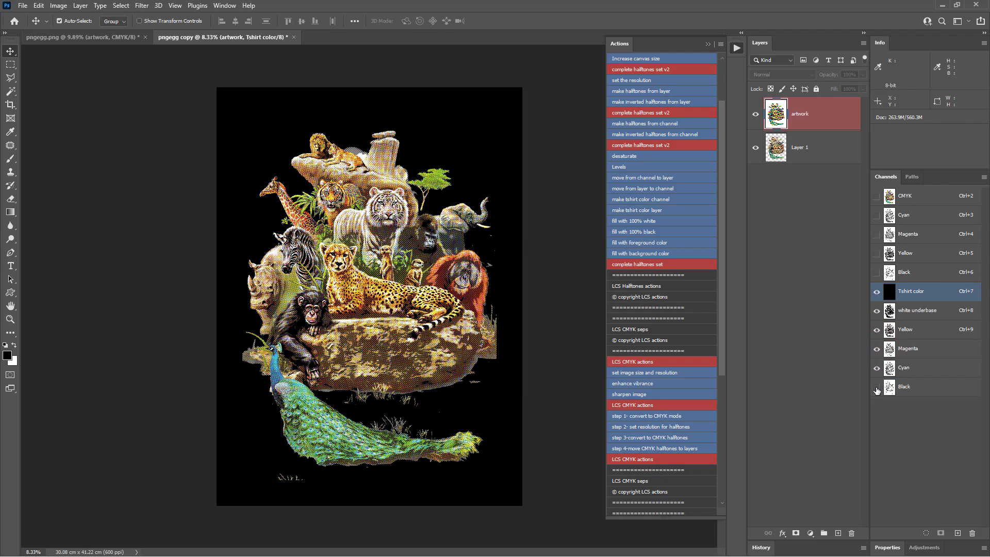
left_click(876, 387)
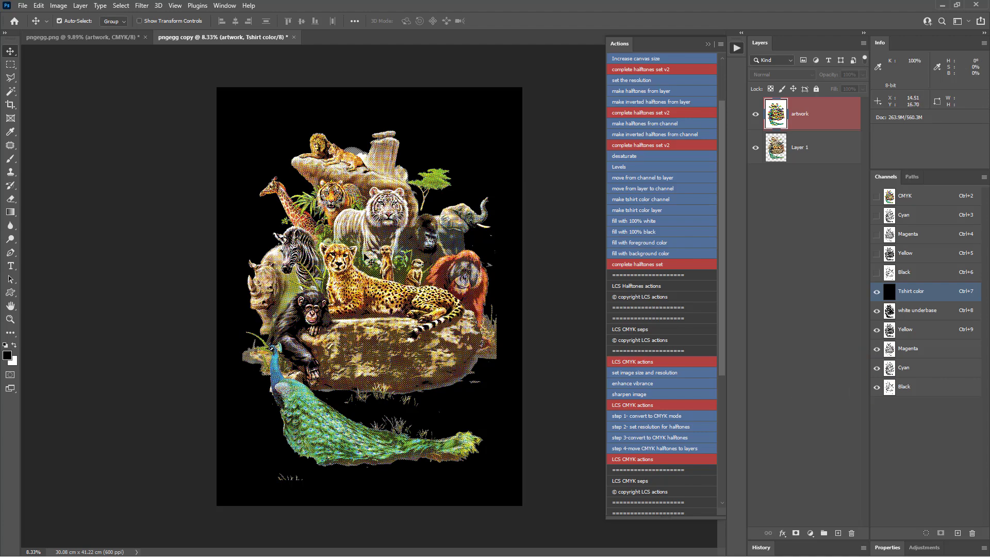
scroll(367, 235, "up", 3)
scroll(401, 204, "up", 5)
left_click_drag(401, 205, 395, 329)
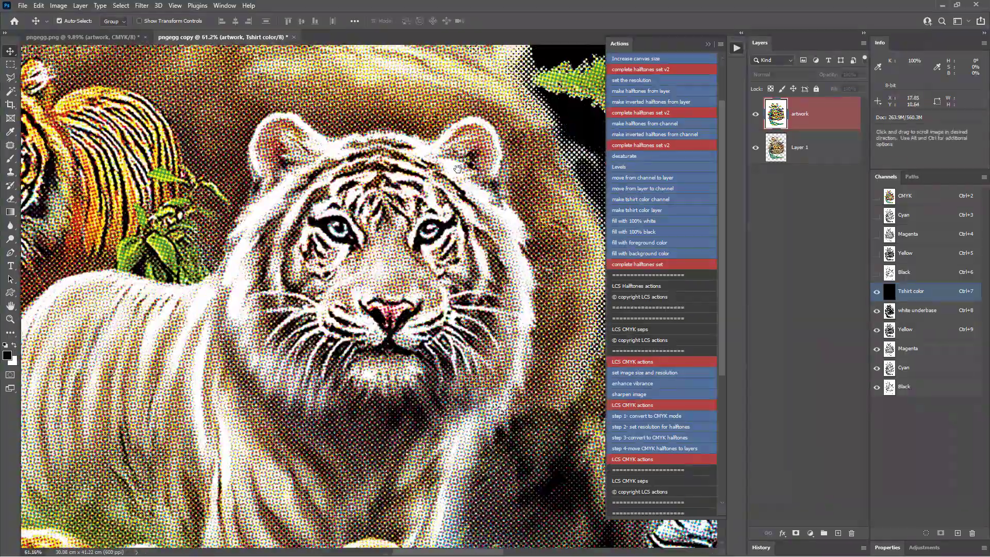
left_click_drag(155, 108, 381, 293)
left_click_drag(170, 537, 201, 49)
left_click_drag(226, 279, 232, 31)
left_click_drag(419, 347, 87, 170)
left_click_drag(439, 288, 310, 184)
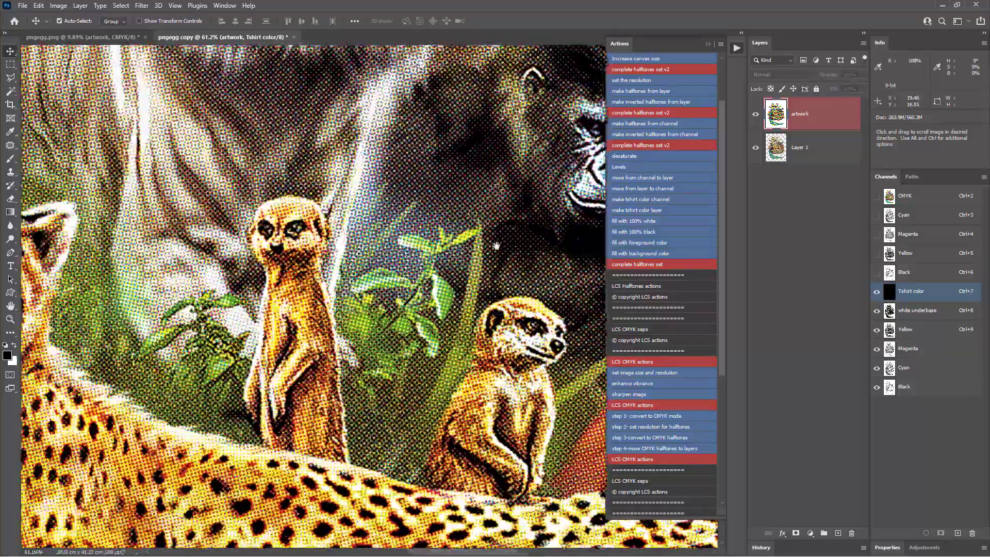
left_click_drag(496, 246, 341, 218)
scroll(338, 216, "down", 2)
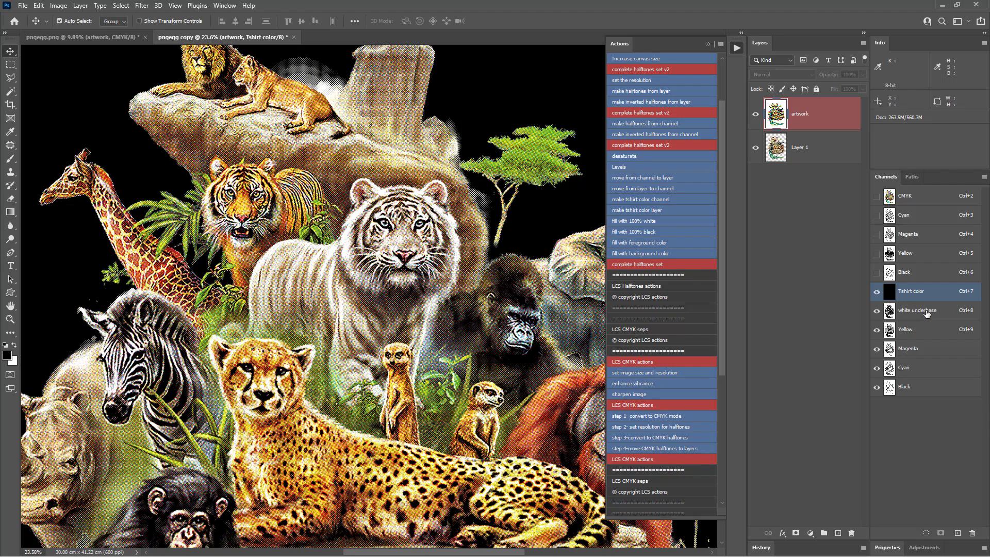
Apply a Gaussian Blur to all channels from Tshirt color through Black
left_click(936, 312, "shift")
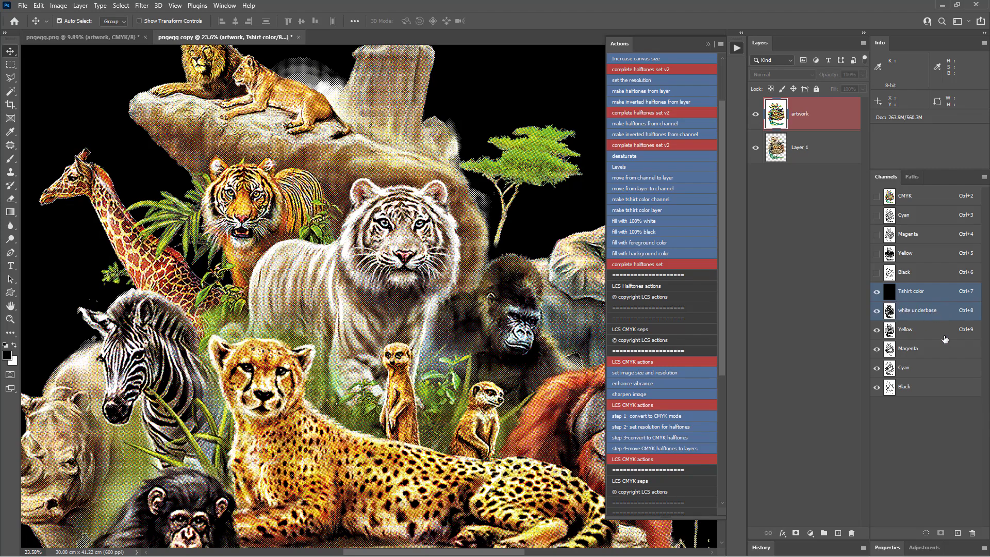
left_click(935, 329, "shift")
left_click(936, 349, "shift")
left_click(936, 372, "shift")
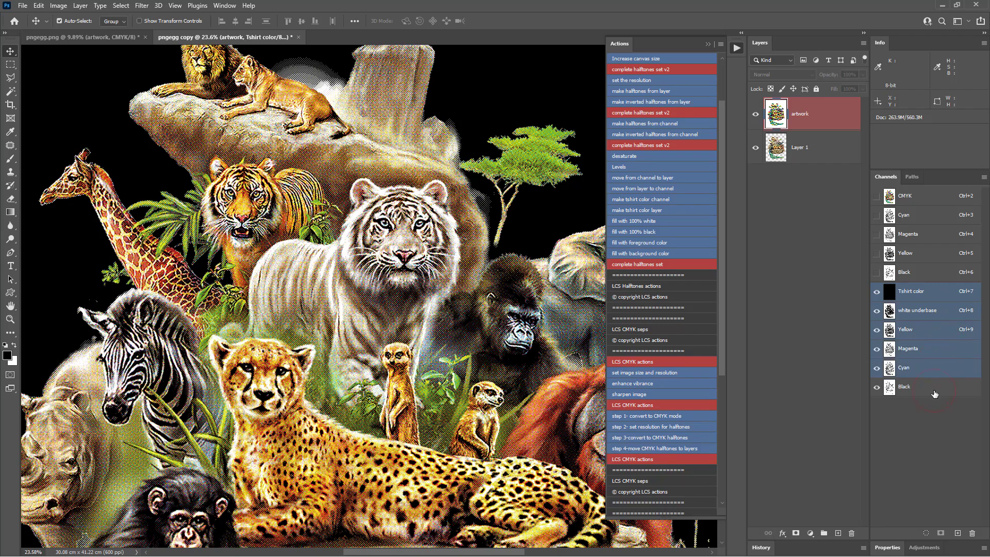
left_click(936, 394, "shift")
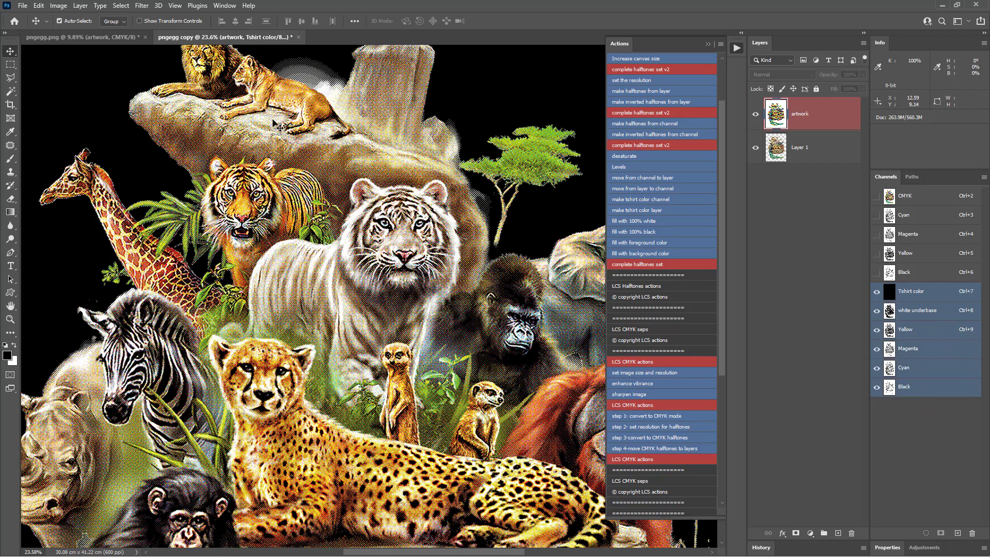
left_click(147, 6)
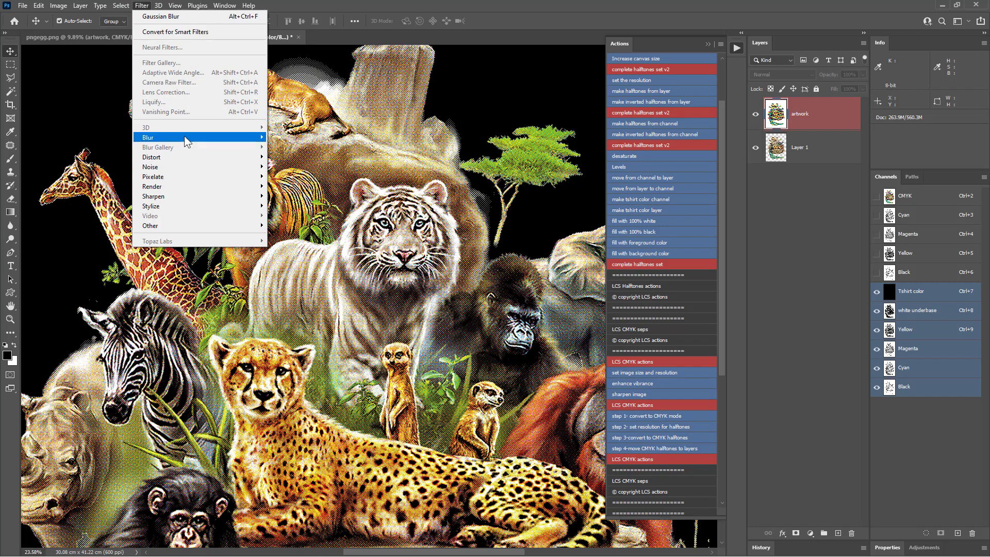
mouse_move(184, 135)
left_click(294, 177)
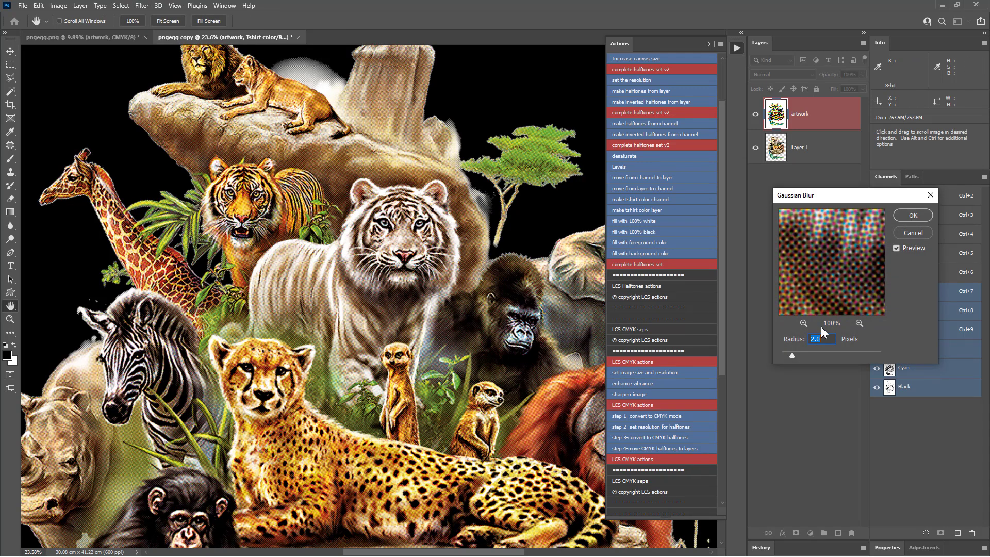
left_click(907, 214)
Pan over the lions, white tiger, gorilla, meerkats and cheetah to inspect the blurred halftones
scroll(392, 181, "up", 5)
left_click_drag(335, 193, 313, 332)
left_click_drag(438, 406, 304, 247)
left_click_drag(443, 378, 226, 306)
left_click_drag(451, 381, 229, 211)
left_click_drag(330, 336, 285, 270)
left_click_drag(256, 319, 289, 242)
left_click_drag(237, 360, 269, 257)
left_click_drag(242, 289, 495, 268)
left_click_drag(180, 289, 402, 309)
Pan over the rhino, chimpanzee, peacock, orangutan and gorilla to inspect the blurred halftones
left_click_drag(319, 464, 330, 222)
left_click_drag(380, 343, 174, 85)
left_click_drag(279, 413, 301, 299)
left_click_drag(309, 463, 431, 202)
left_click_drag(361, 490, 395, 324)
left_click_drag(470, 403, 371, 268)
left_click_drag(371, 103, 407, 263)
left_click_drag(361, 129, 371, 335)
left_click_drag(361, 155, 361, 335)
left_click_drag(351, 180, 353, 344)
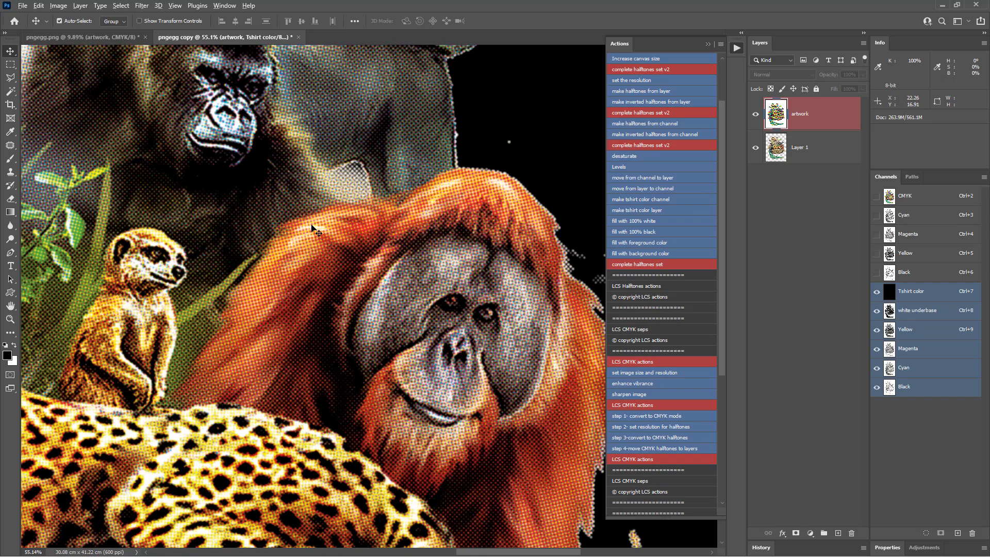
Close 'pngegg copy' without saving, then run the 'step 4-move CMYK halftones to layers' action
scroll(311, 232, "down", 5)
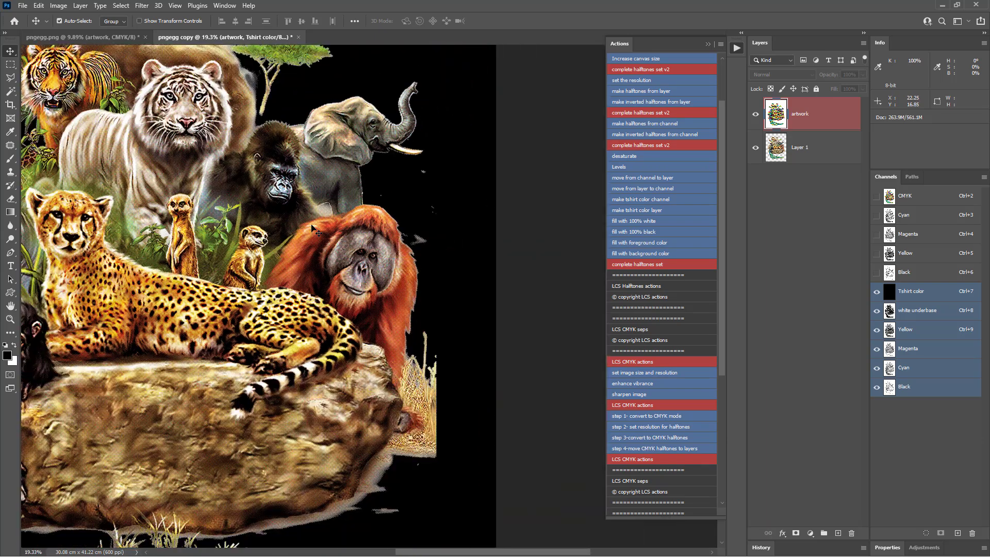
scroll(312, 232, "down", 4)
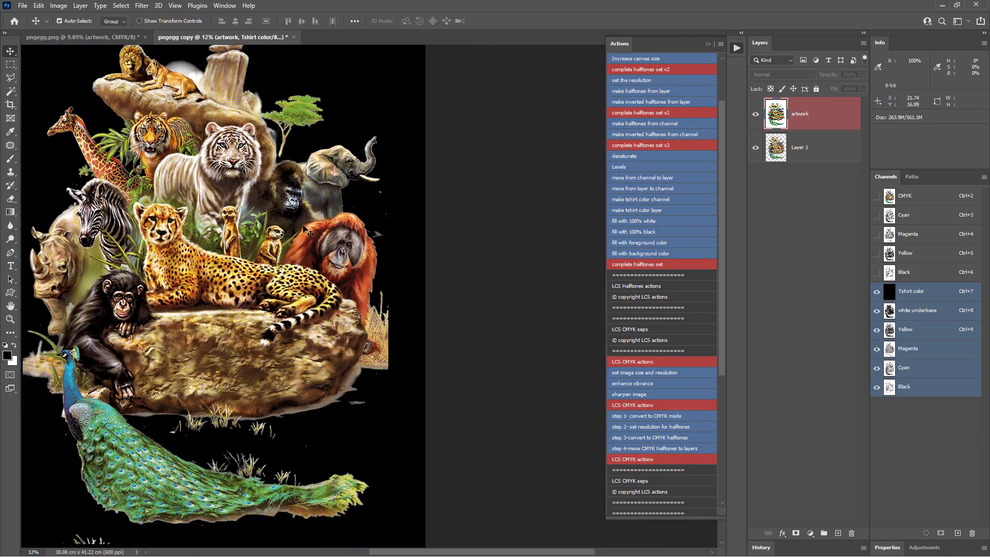
scroll(311, 234, "up", 1)
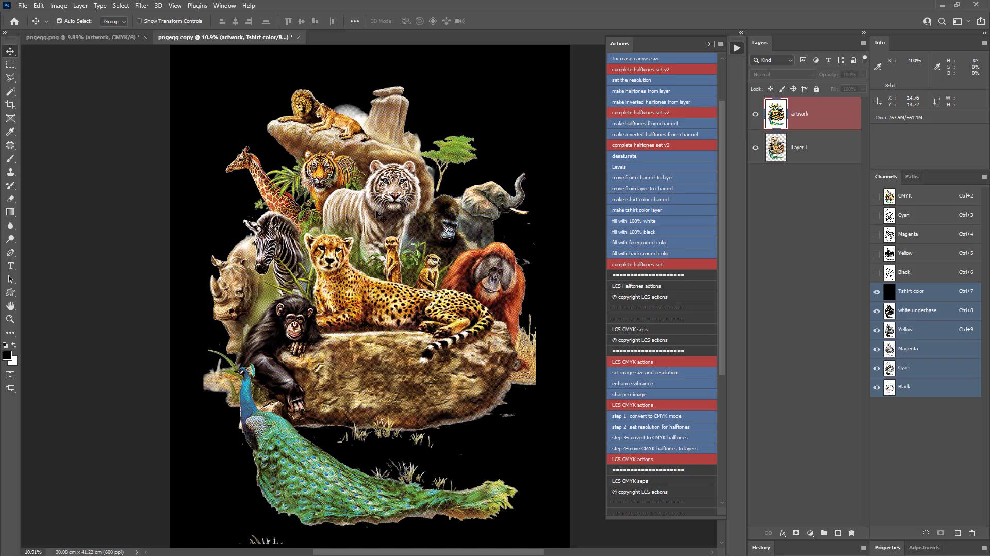
left_click(298, 38)
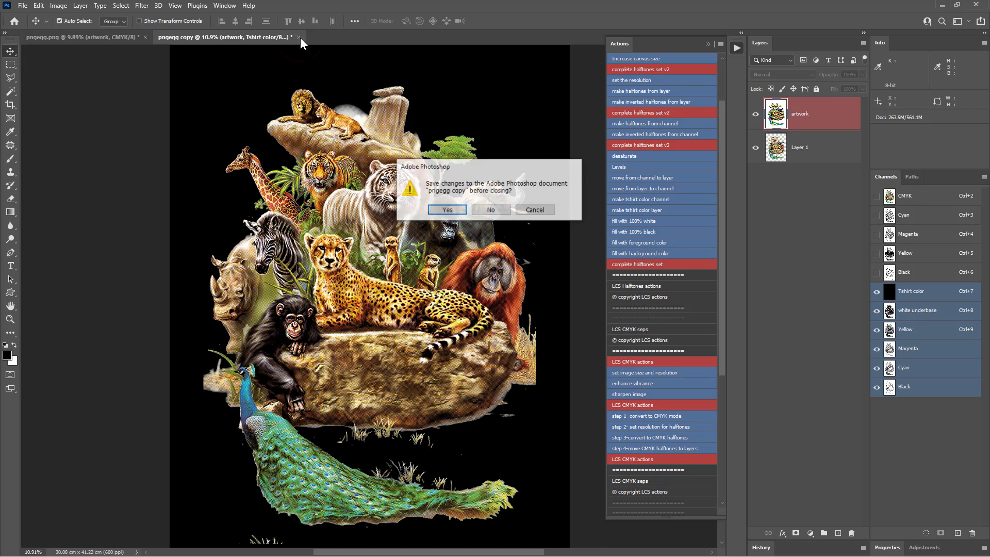
left_click(492, 211)
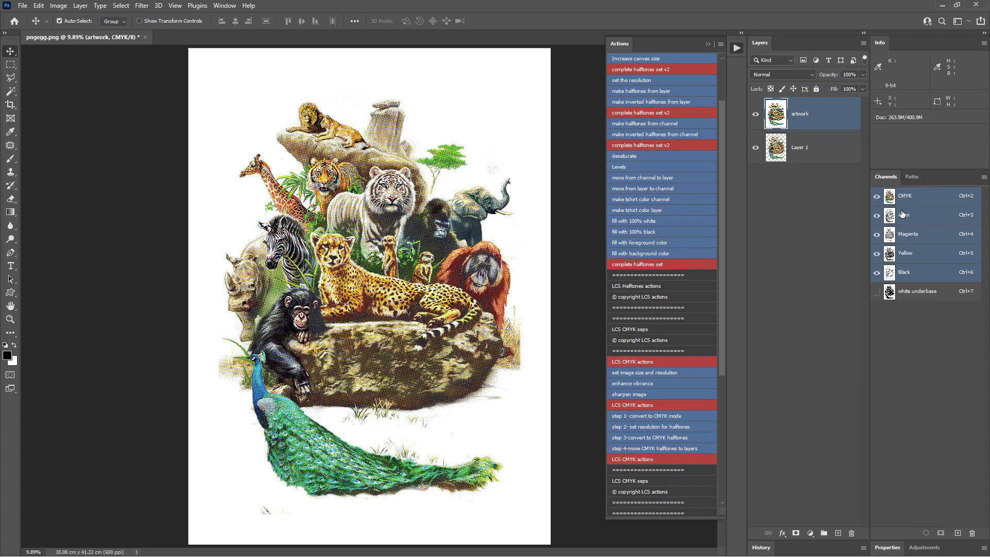
left_click(658, 450)
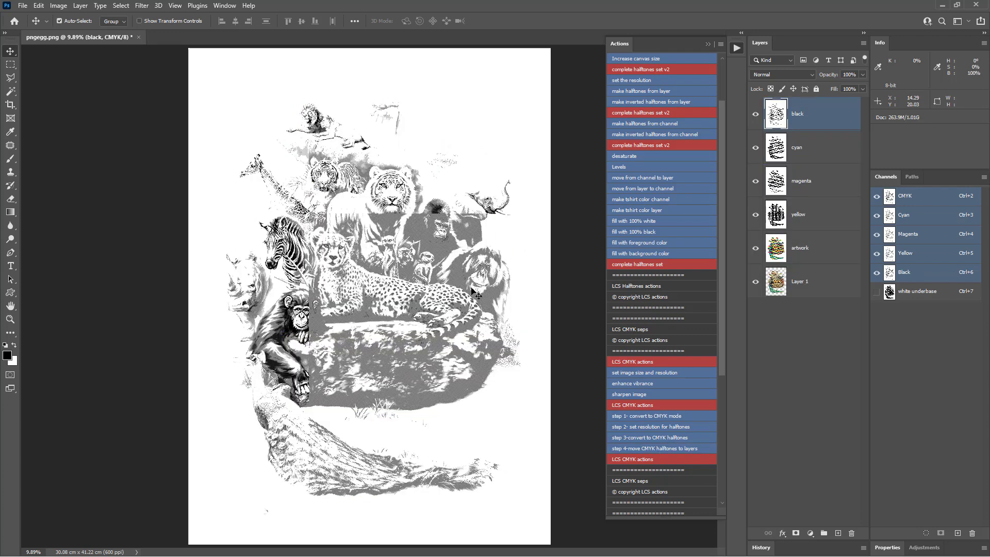
Convert the white underbase channel to a layer and rename Layer 2 to 'white underbase'
left_click(910, 291)
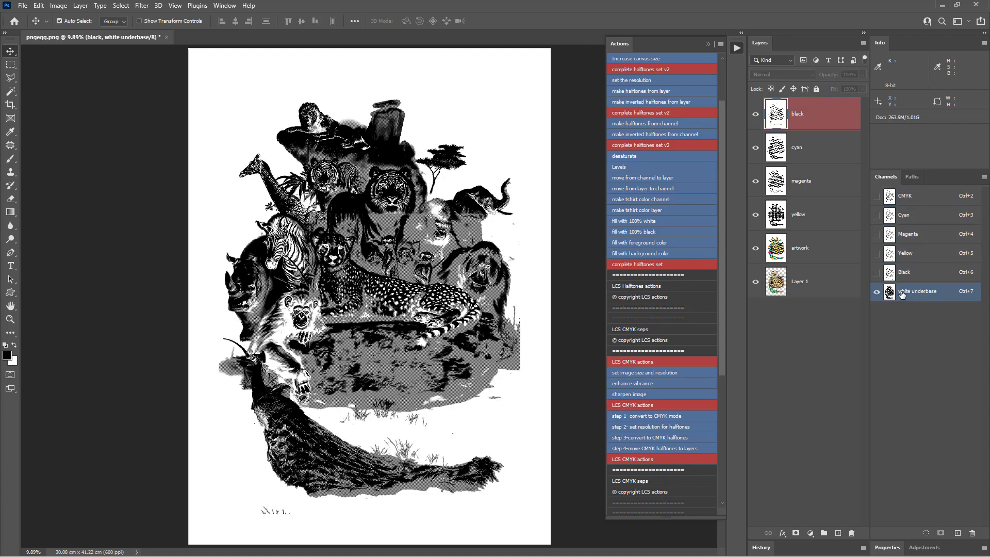
left_click(663, 177)
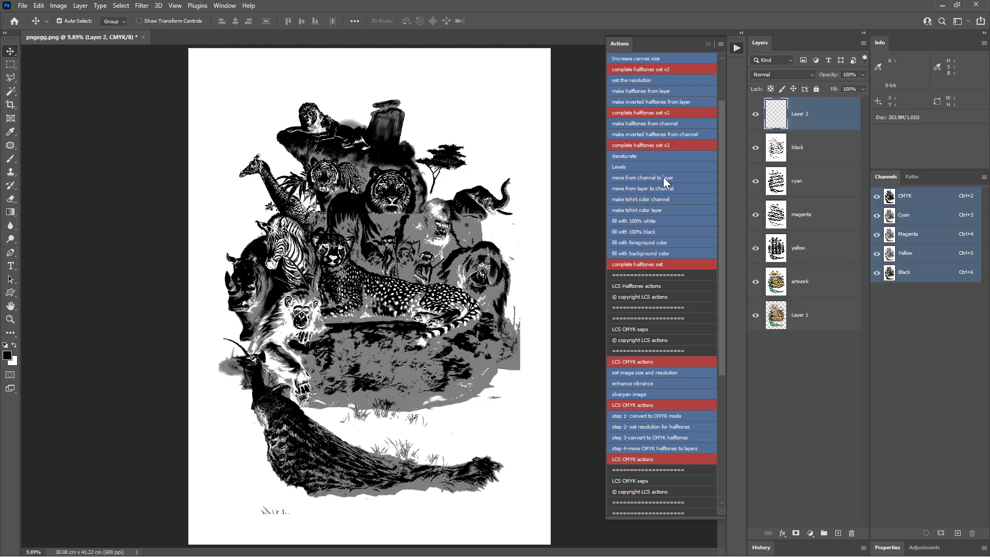
double_click(799, 113)
type("white underbase")
key("Return")
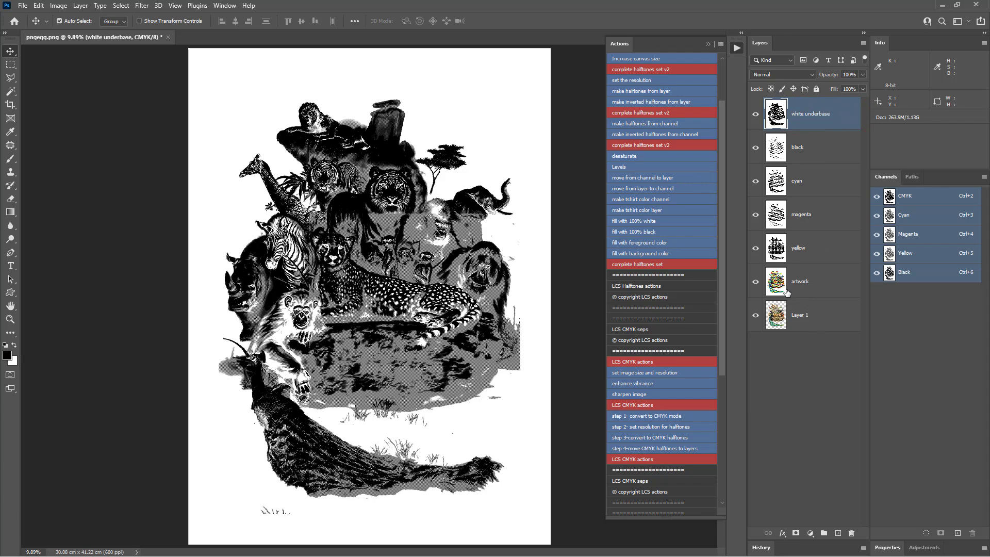